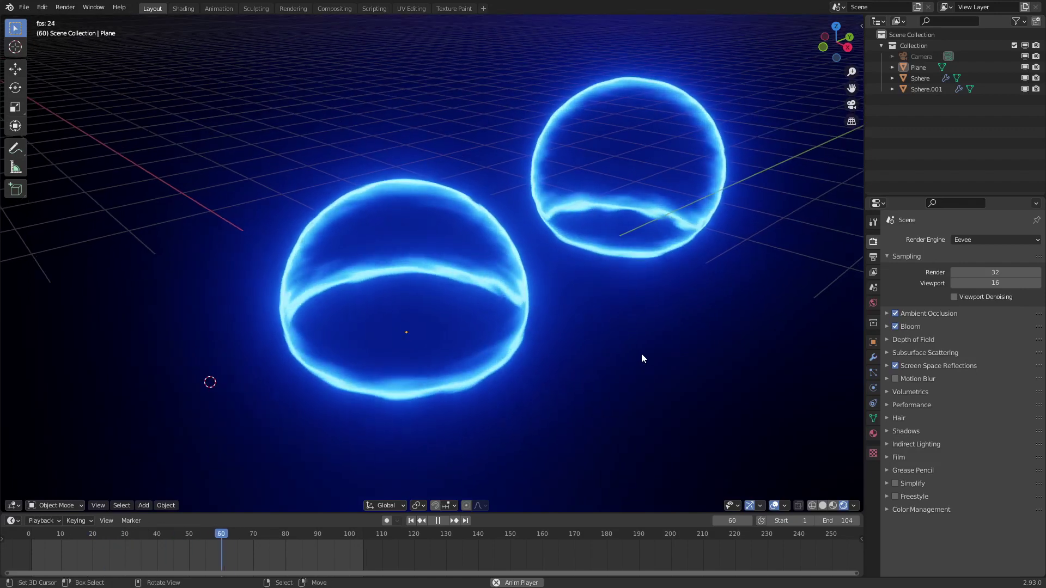
{"action": "middle_click_drag", "start_coordinate": [626, 357], "coordinate": [584, 345]}
{"action": "scroll", "coordinate": [556, 320], "scroll_direction": "up", "scroll_amount": 1}
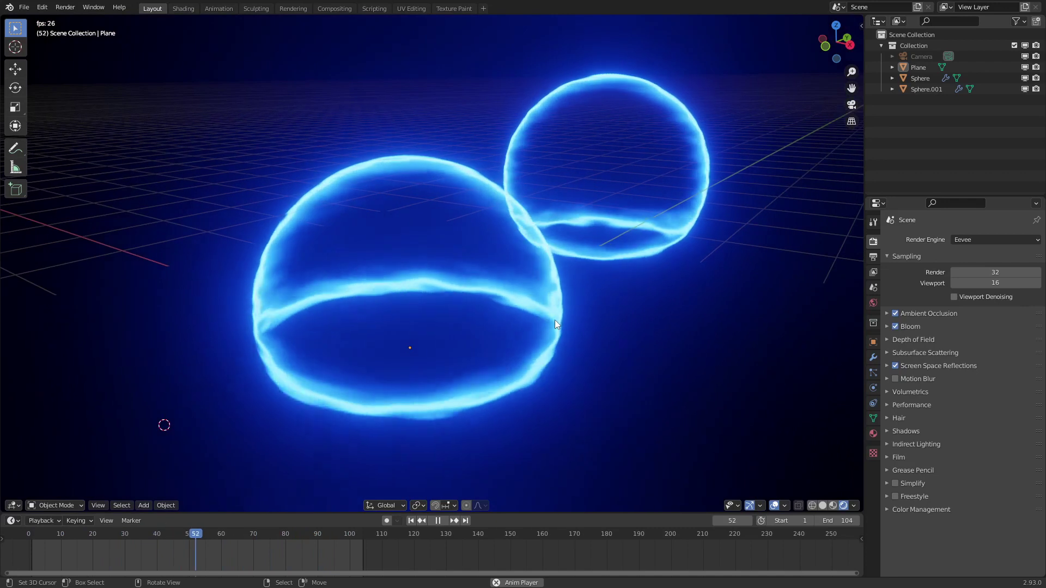
{"action": "key", "text": "z"}
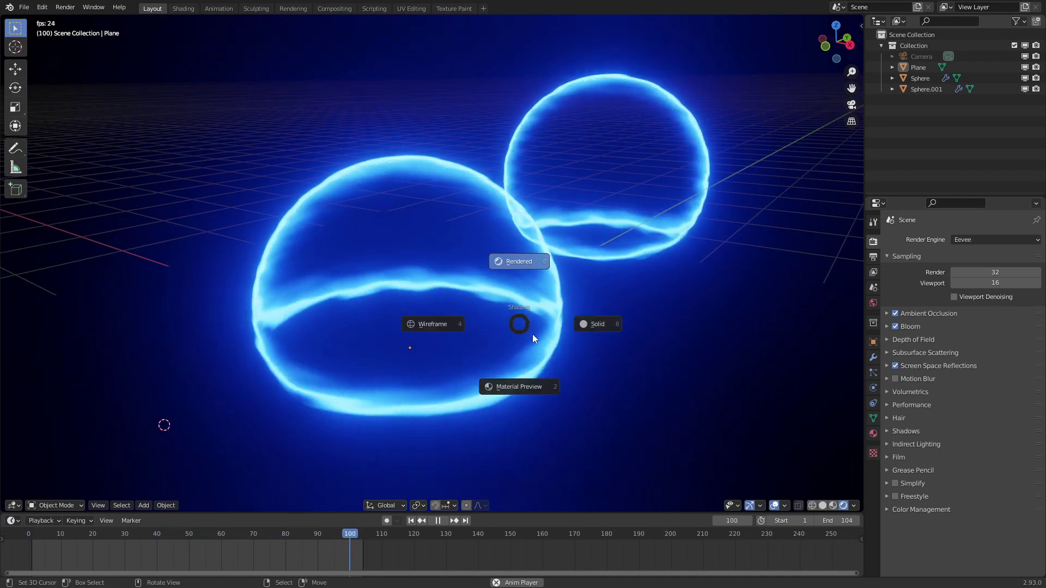
{"action": "left_click", "coordinate": [531, 335]}
- Switch to the Shading workspace, hide the existing Collection from viewport and renders, and use solid viewport shading
{"action": "left_click", "coordinate": [183, 9]}
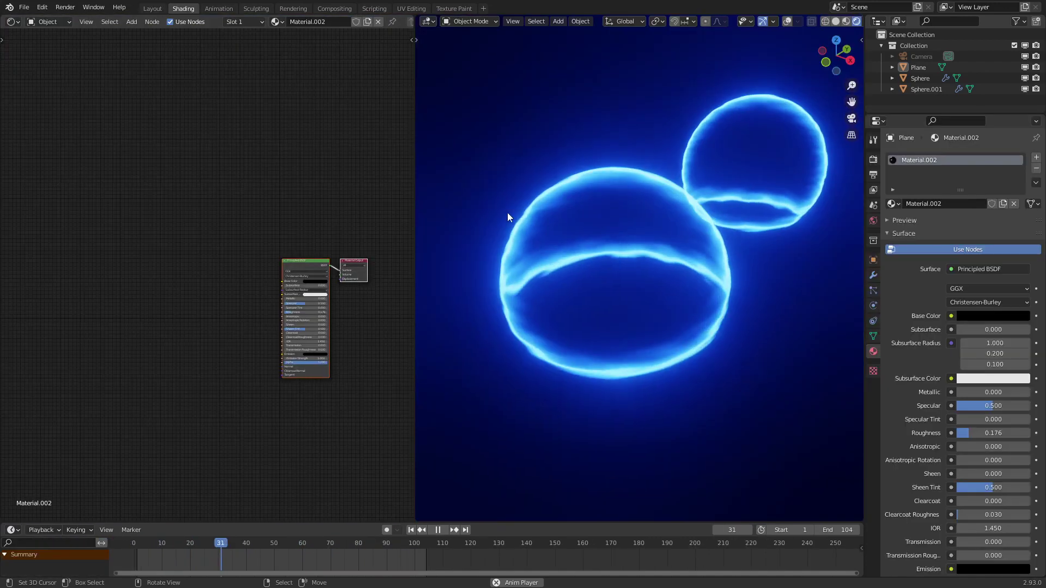
{"action": "left_click", "coordinate": [1035, 45]}
{"action": "left_click", "coordinate": [1025, 46]}
{"action": "key", "text": "z"}
{"action": "left_click", "coordinate": [679, 216]}
- Add a UV sphere, clear its location so it sits at the world origin, and shade it smooth
{"action": "key", "text": "shift+a"}
{"action": "mouse_move", "coordinate": [679, 216]}
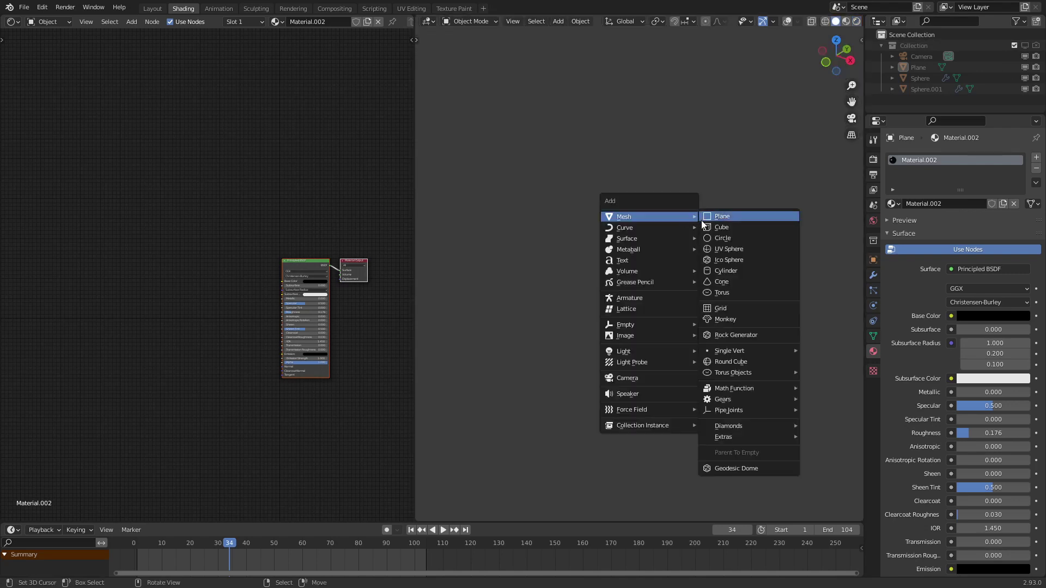
{"action": "left_click", "coordinate": [728, 249]}
{"action": "key", "text": "alt+g"}
{"action": "right_click", "coordinate": [691, 253]}
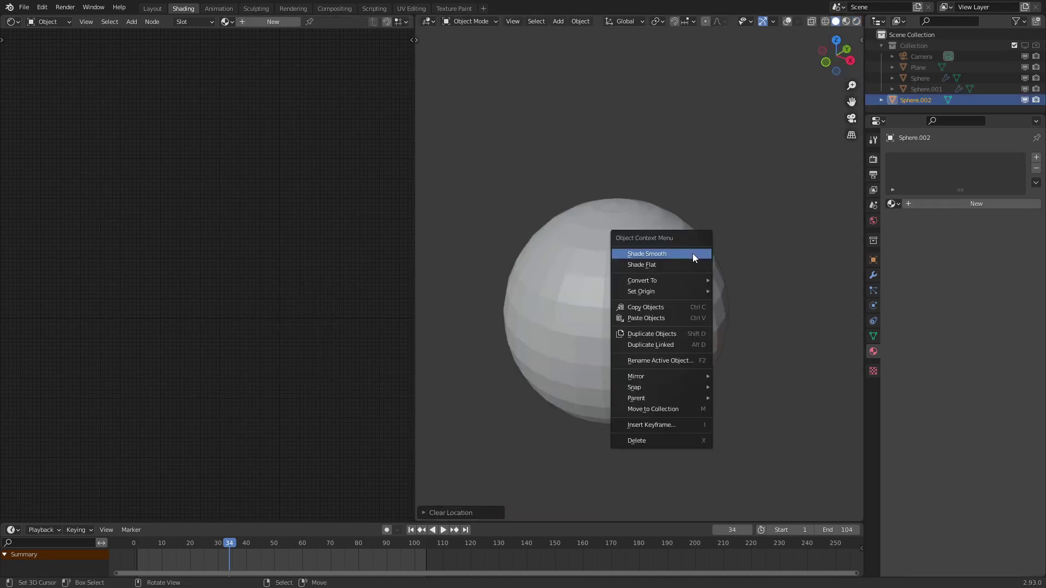
{"action": "left_click", "coordinate": [692, 253]}
- Add a Subdivision Surface modifier to the new sphere and apply it
{"action": "left_click", "coordinate": [873, 275]}
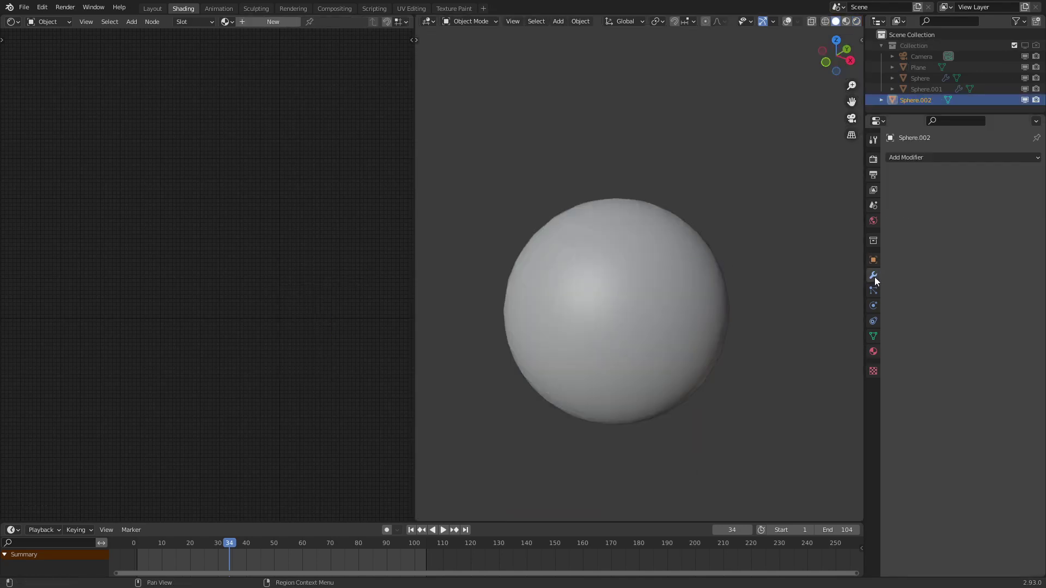
{"action": "left_click", "coordinate": [923, 158]}
{"action": "left_click", "coordinate": [837, 355]}
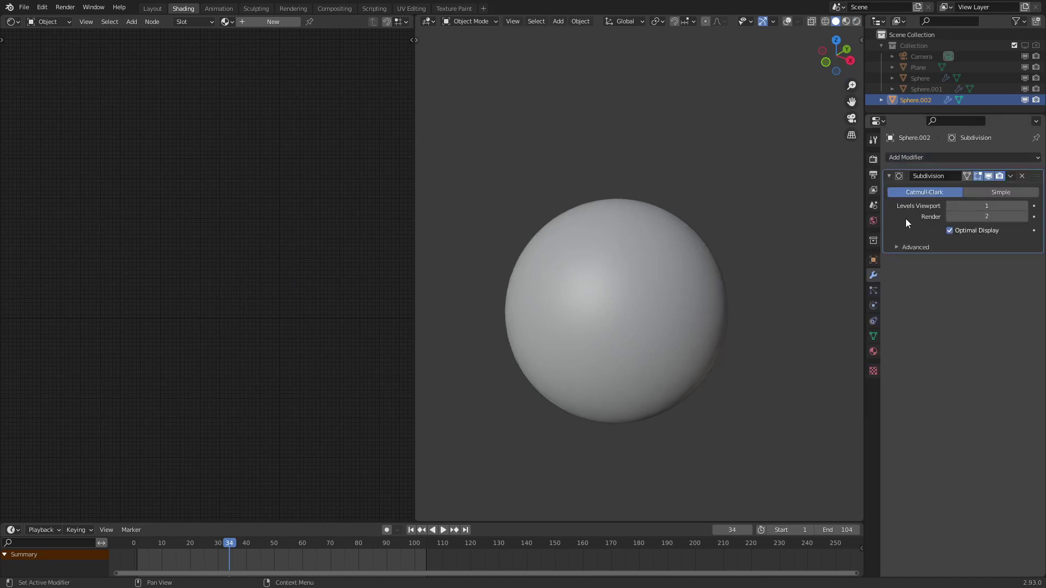
{"action": "key", "text": "ctrl+a"}
- Create a new material for the sphere and delete its Principled BSDF node
{"action": "left_click", "coordinate": [872, 349]}
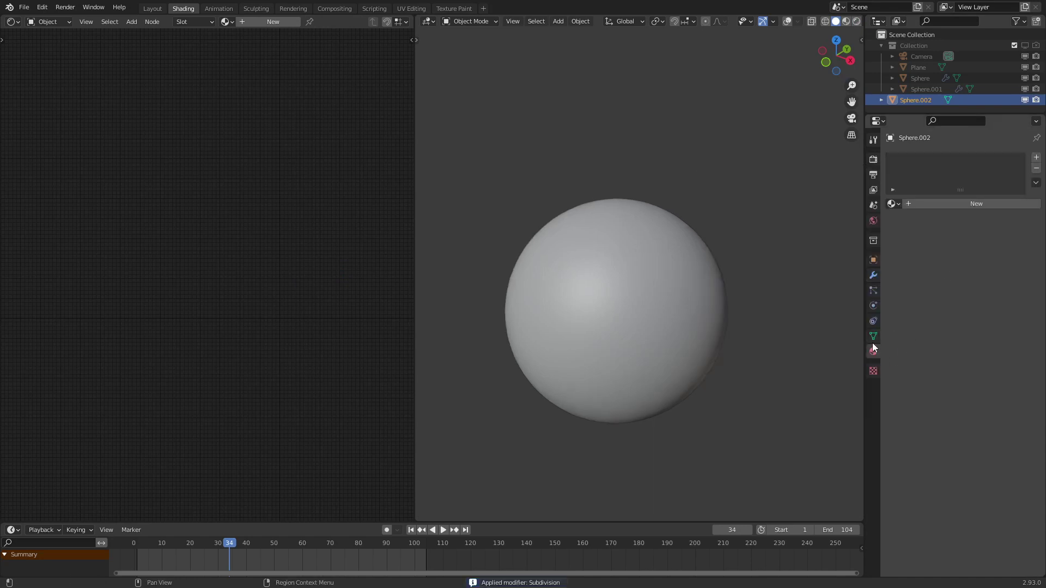
{"action": "left_click", "coordinate": [971, 204]}
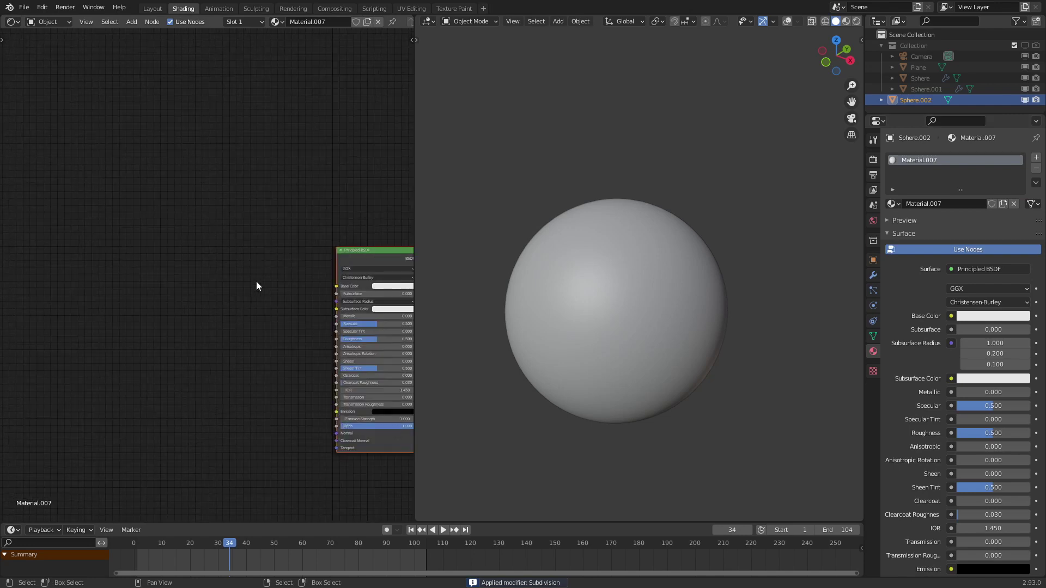
{"action": "middle_click_drag", "start_coordinate": [256, 280], "coordinate": [160, 276]}
{"action": "left_click", "coordinate": [265, 247]}
{"action": "key", "text": "x"}
{"action": "scroll", "coordinate": [211, 244], "scroll_direction": "up", "scroll_amount": 5}
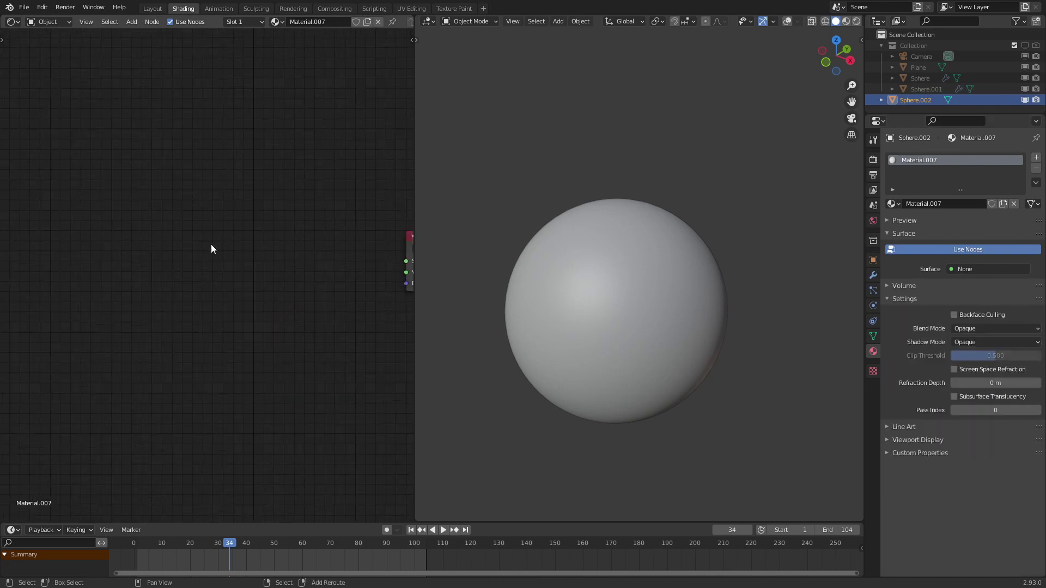
- Add a Transparent BSDF node and an Emission node to the sphere's material
{"action": "key", "text": "shift+a"}
{"action": "mouse_move", "coordinate": [152, 282]}
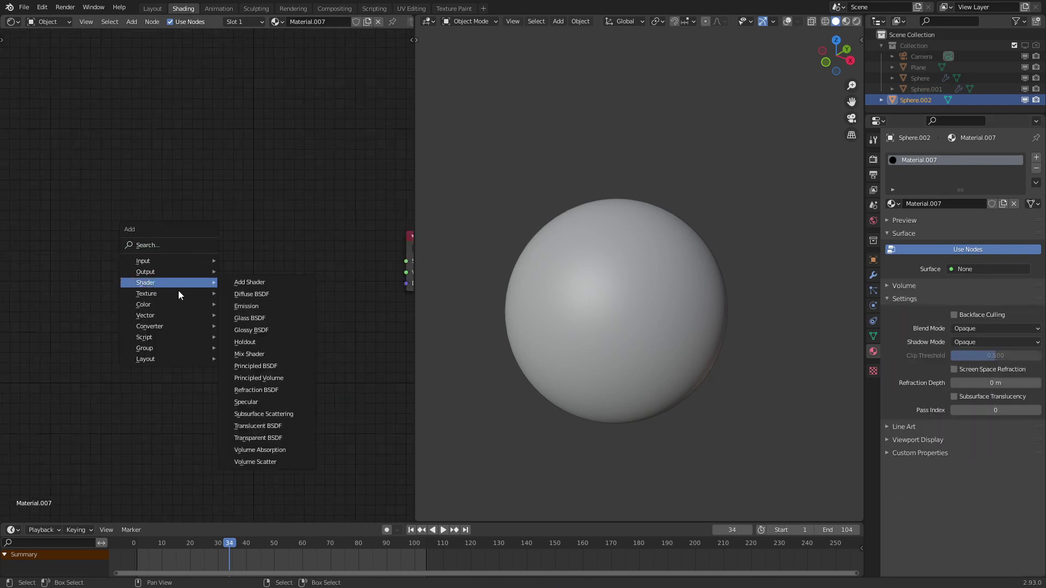
{"action": "left_click", "coordinate": [258, 437]}
{"action": "left_click", "coordinate": [182, 205]}
{"action": "key", "text": "shift+a"}
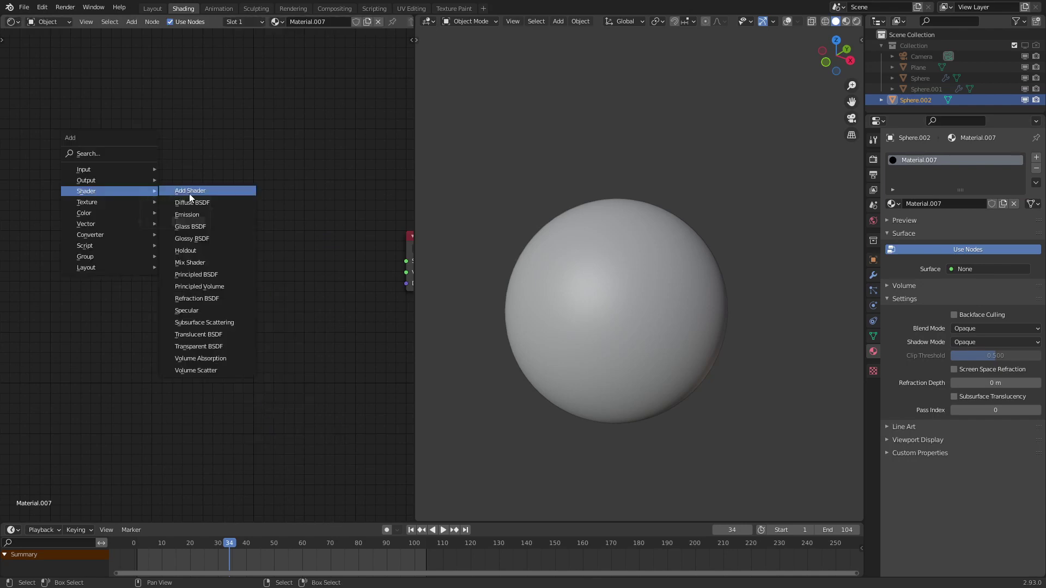
{"action": "left_click", "coordinate": [203, 216]}
{"action": "left_click", "coordinate": [133, 245]}
- Combine the Transparent BSDF and Emission in a new Mix Shader and connect it to the Material Output's Surface
{"action": "key", "text": "shift+a"}
{"action": "mouse_move", "coordinate": [139, 246]}
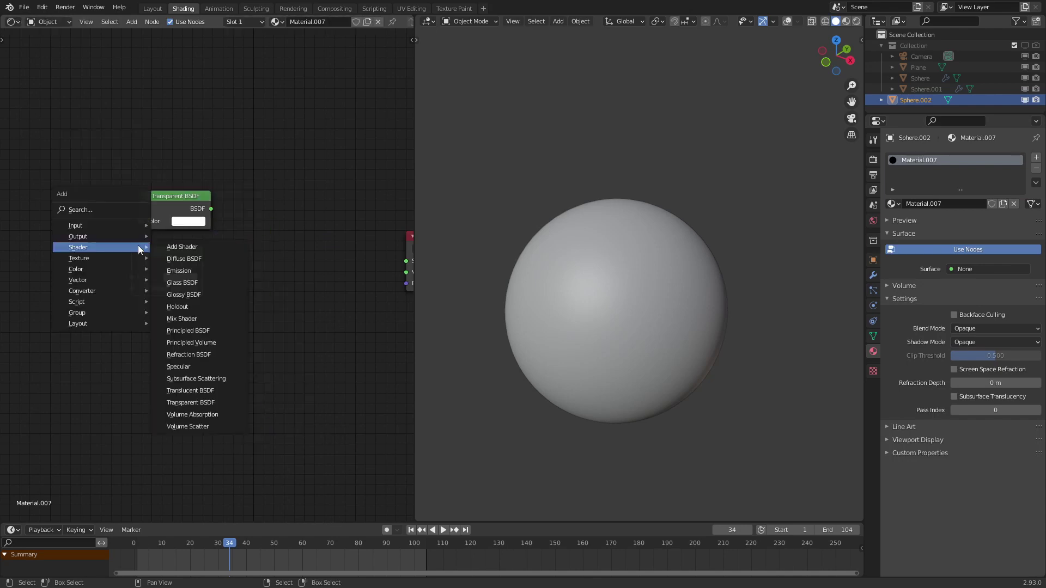
{"action": "left_click", "coordinate": [191, 318]}
{"action": "left_click", "coordinate": [270, 218]}
{"action": "left_click_drag", "start_coordinate": [212, 210], "coordinate": [243, 264]}
{"action": "left_click_drag", "start_coordinate": [311, 227], "coordinate": [407, 261]}
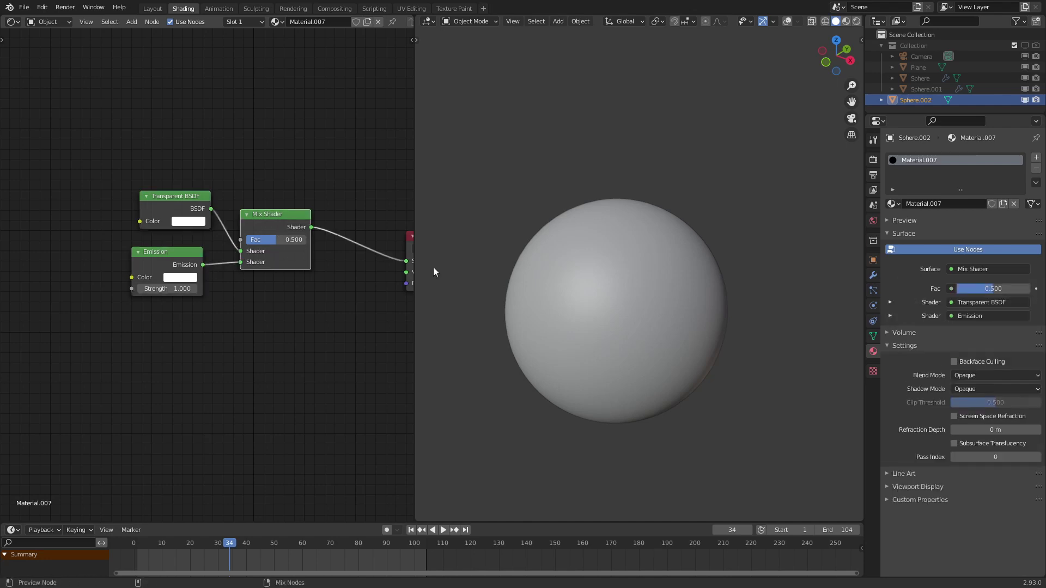
- Check the sphere's material in rendered viewport shading and return to solid shading
{"action": "key", "text": "z"}
{"action": "left_click", "coordinate": [717, 250]}
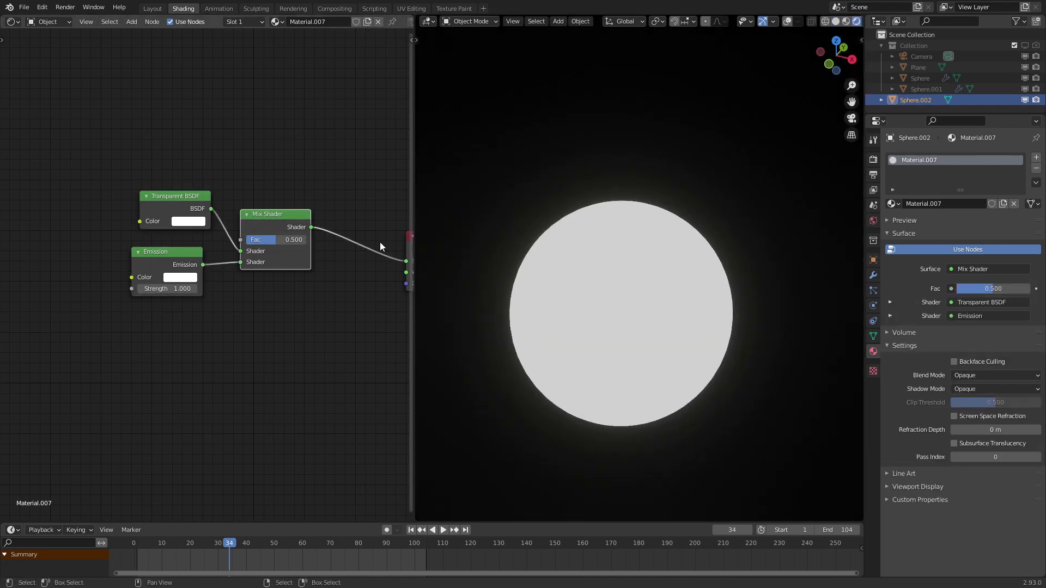
{"action": "key", "text": "z"}
{"action": "left_click", "coordinate": [596, 303]}
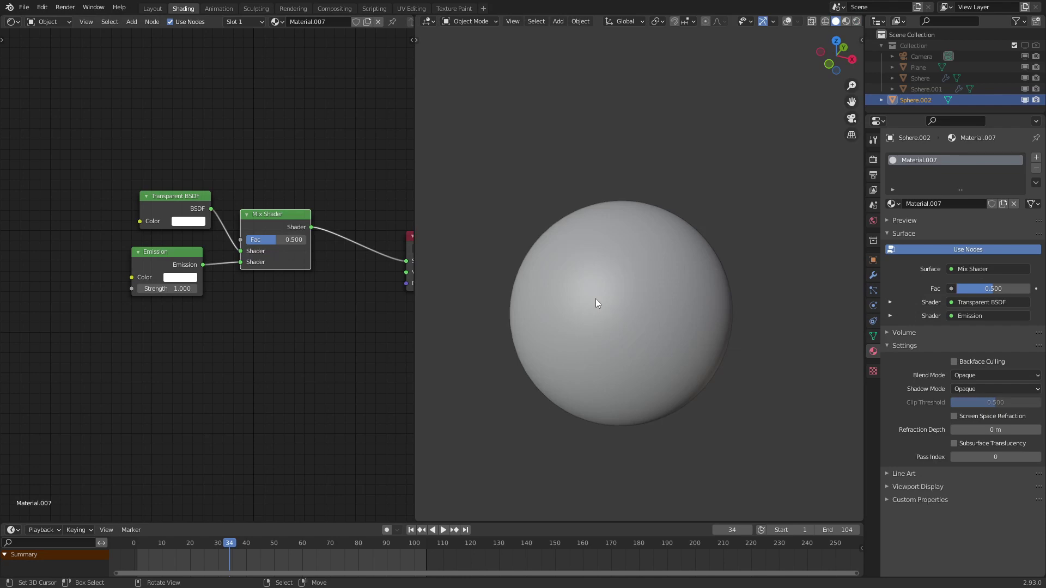
- Set the material's Blend Mode to Alpha Blend and its Shadow Mode to None
{"action": "left_click", "coordinate": [984, 375]}
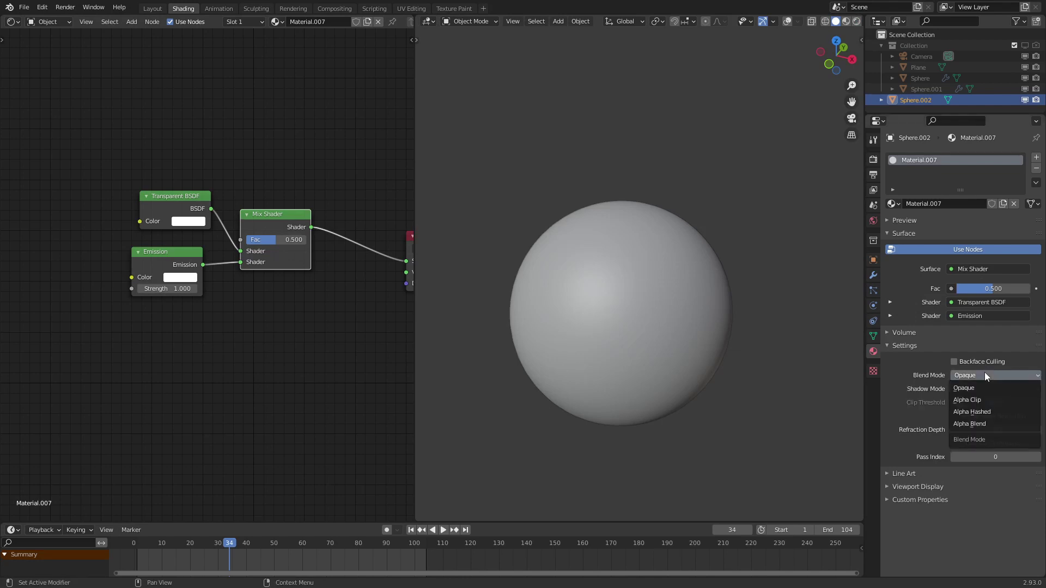
{"action": "left_click", "coordinate": [971, 424]}
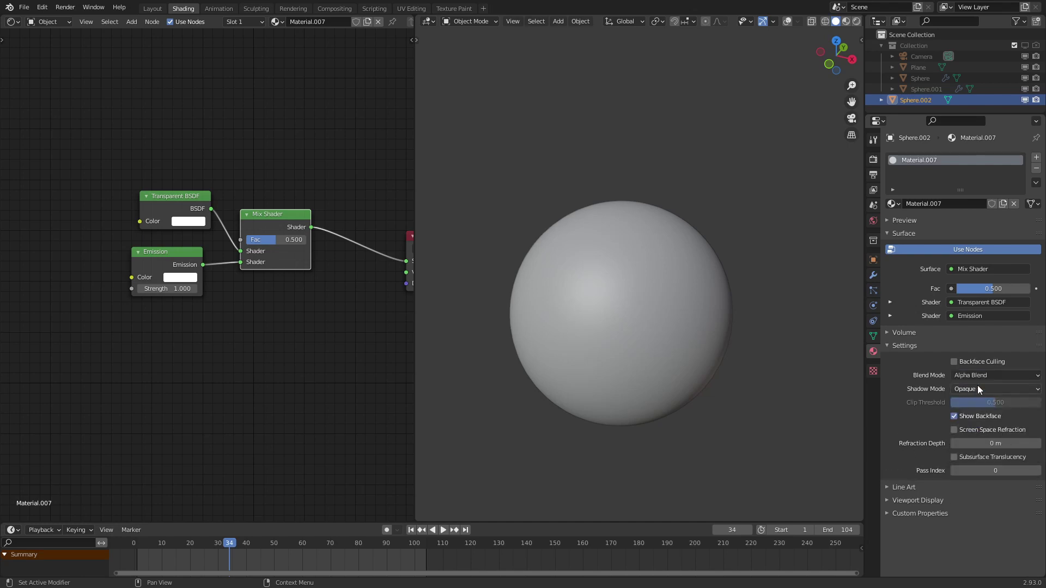
{"action": "left_click", "coordinate": [977, 385]}
{"action": "left_click", "coordinate": [969, 401]}
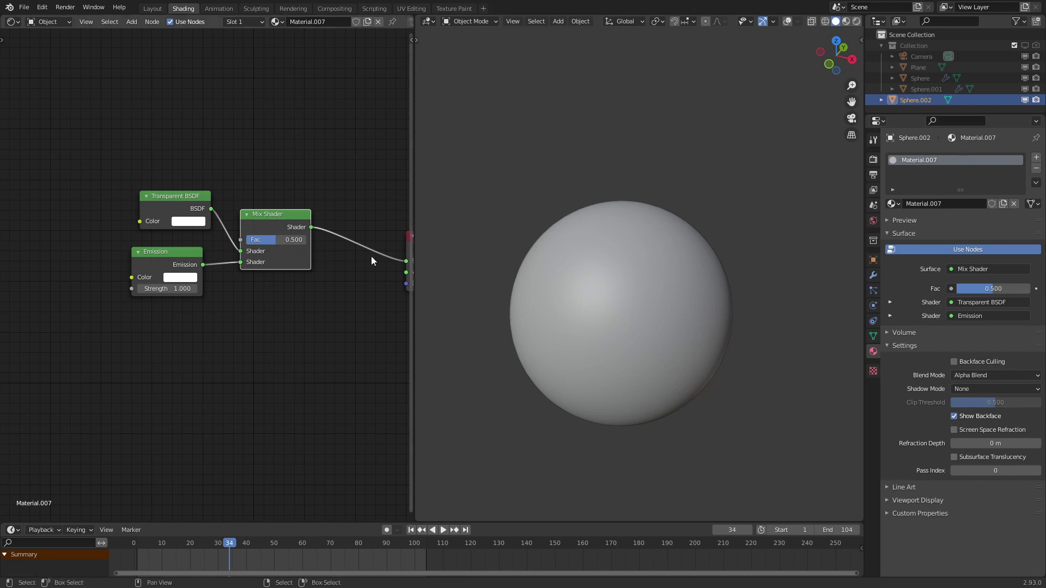
- Add a Layer Weight node above the shader nodes and preview its Facing output in rendered viewport shading
{"action": "middle_click_drag", "start_coordinate": [274, 236], "coordinate": [351, 350]}
{"action": "key", "text": "shift+a"}
{"action": "mouse_move", "coordinate": [72, 160]}
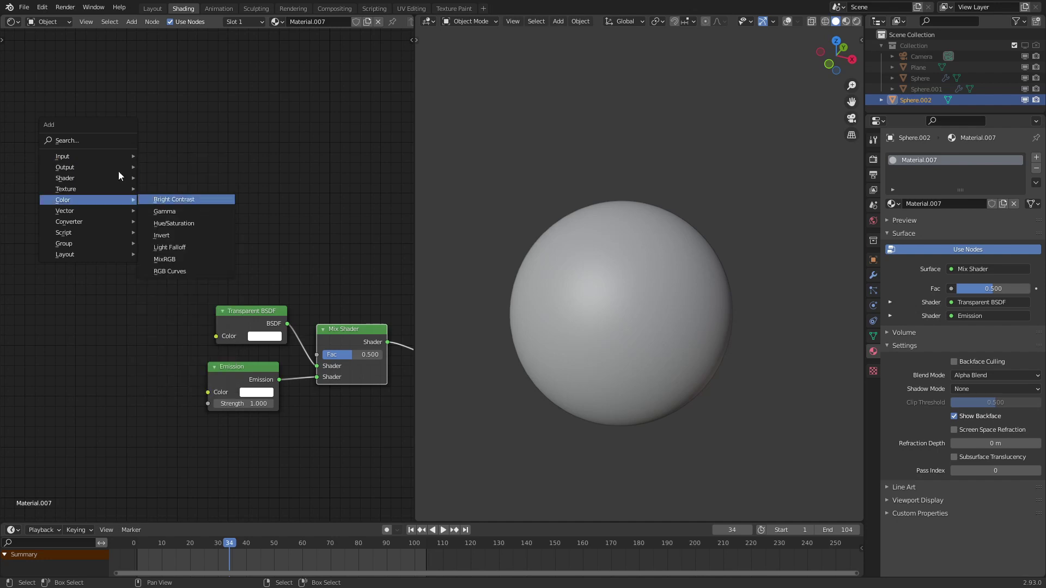
{"action": "left_click", "coordinate": [200, 255]}
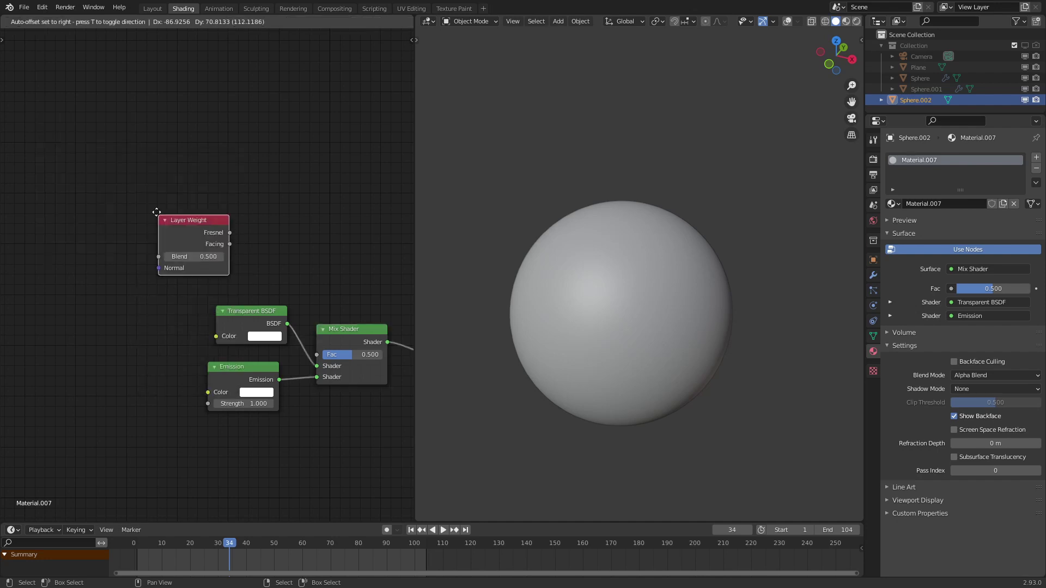
{"action": "left_click", "coordinate": [185, 213]}
{"action": "left_click", "coordinate": [185, 211], "text": "ctrl+shift"}
{"action": "key", "text": "z"}
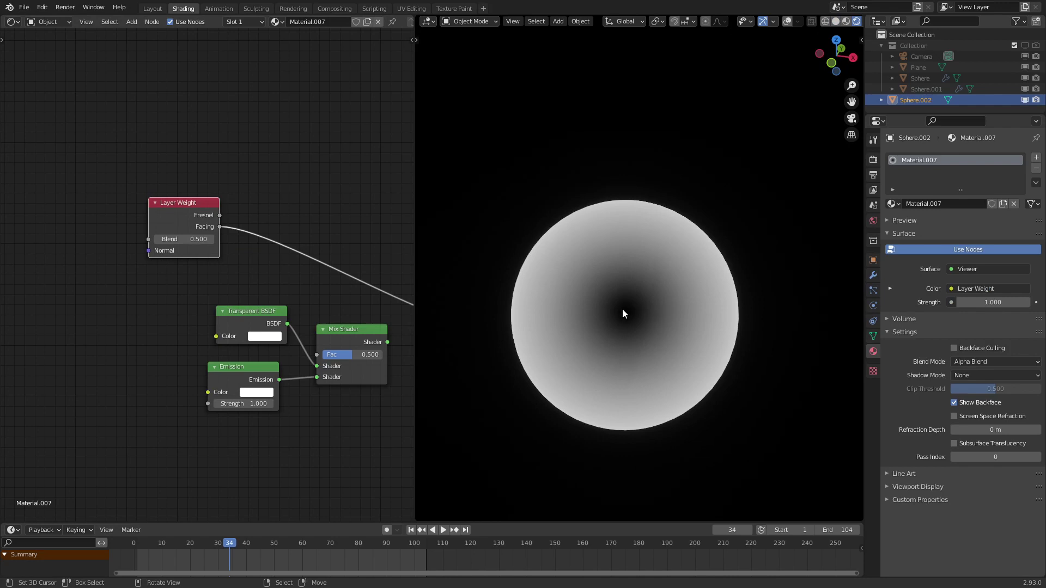
{"action": "middle_click_drag", "start_coordinate": [524, 272], "coordinate": [507, 302]}
{"action": "scroll", "coordinate": [174, 223], "scroll_direction": "down", "scroll_amount": 4}
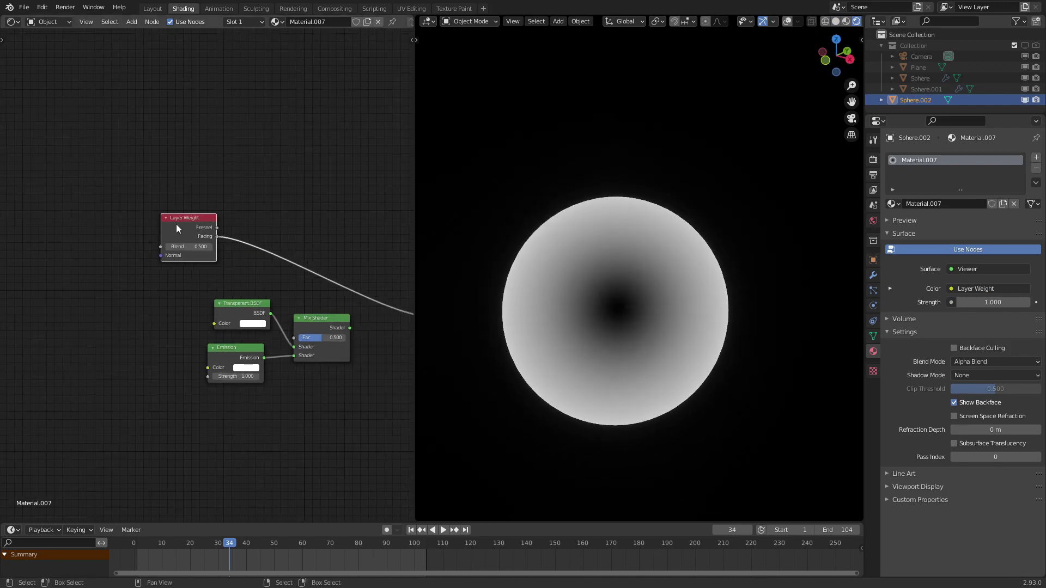
- Move the Layer Weight node away from the shaders and insert a ColorRamp on its Facing output connection
{"action": "middle_click_drag", "start_coordinate": [176, 223], "coordinate": [305, 224]}
{"action": "left_click_drag", "start_coordinate": [305, 224], "coordinate": [81, 229]}
{"action": "scroll", "coordinate": [218, 264], "scroll_direction": "up", "scroll_amount": 4}
{"action": "key", "text": "q"}
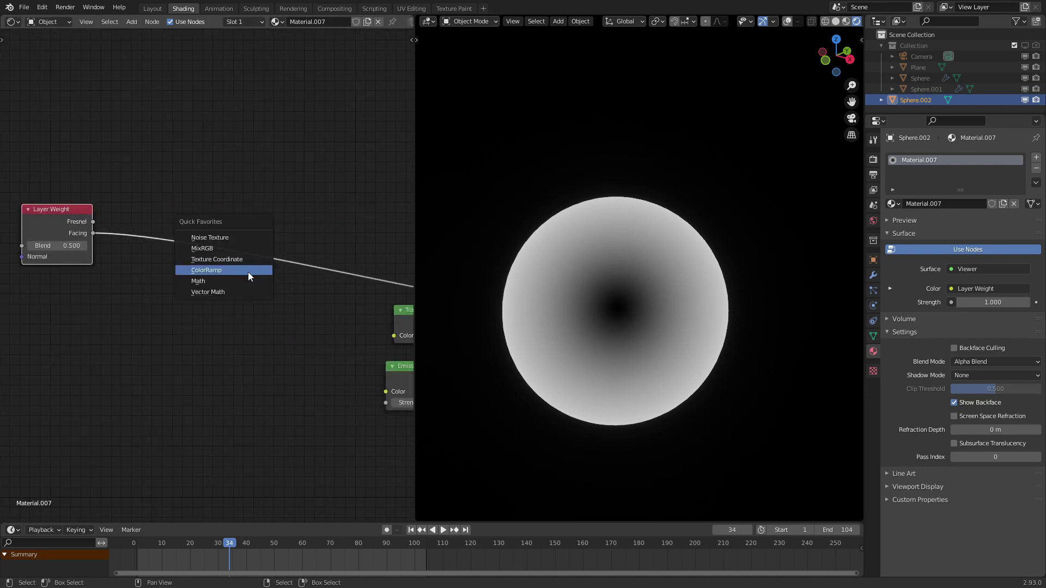
{"action": "left_click", "coordinate": [247, 273]}
{"action": "left_click", "coordinate": [188, 201]}
- Move the ColorRamp's white stop to about 0.81 and add a black stop after it at about 0.93
{"action": "left_click", "coordinate": [330, 260]}
{"action": "scroll", "coordinate": [211, 240], "scroll_direction": "up", "scroll_amount": 1}
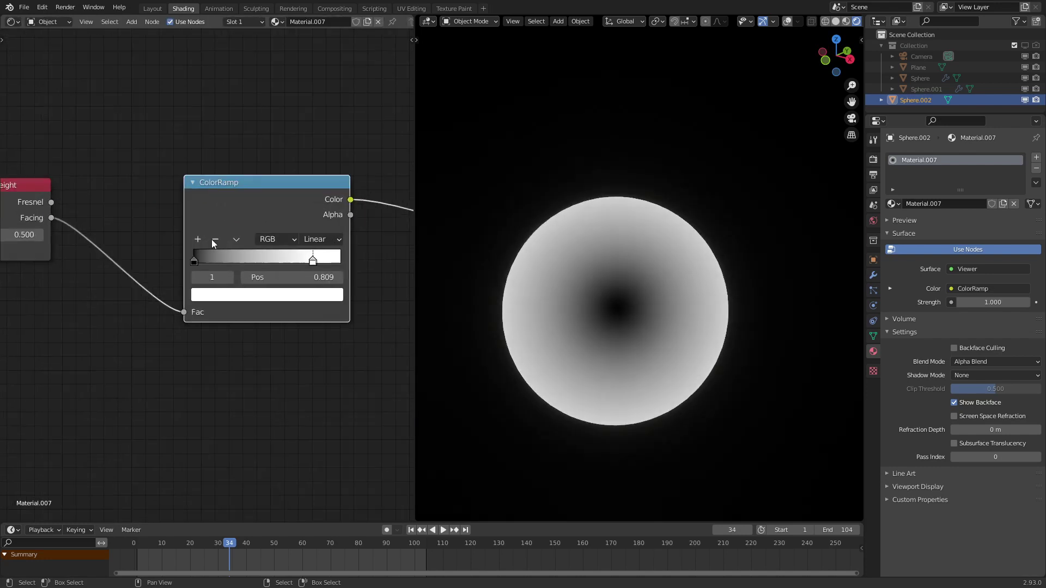
{"action": "left_click", "coordinate": [199, 242]}
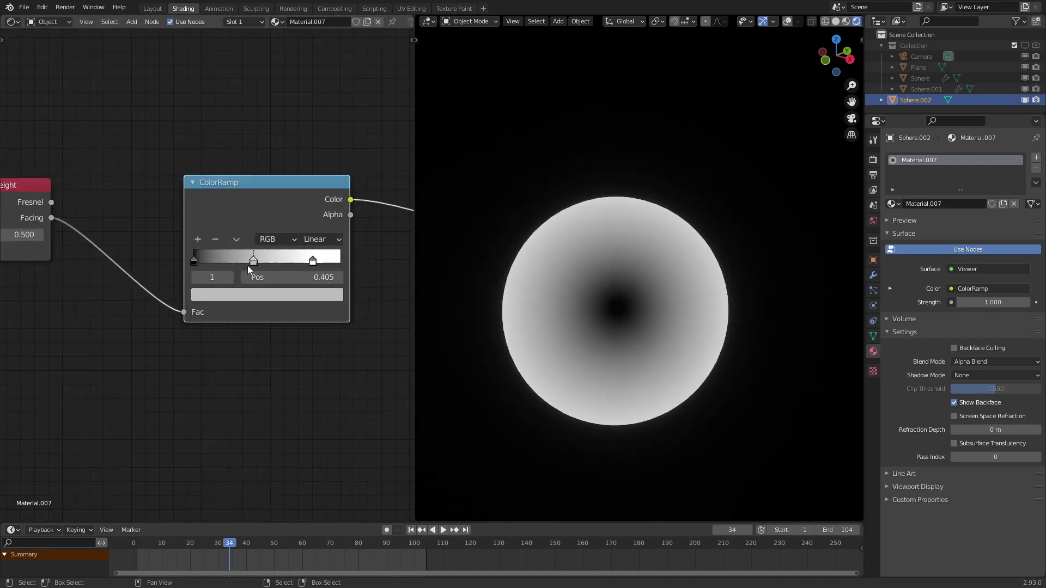
{"action": "left_click", "coordinate": [310, 294]}
{"action": "scroll", "coordinate": [250, 184], "scroll_direction": "down", "scroll_amount": 15}
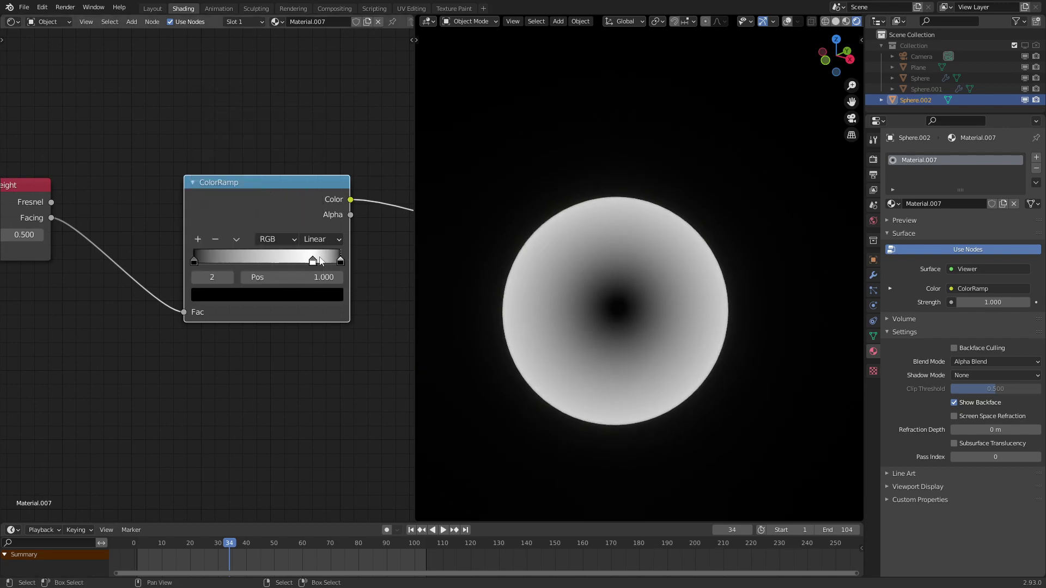
{"action": "left_click_drag", "start_coordinate": [344, 260], "coordinate": [332, 260]}
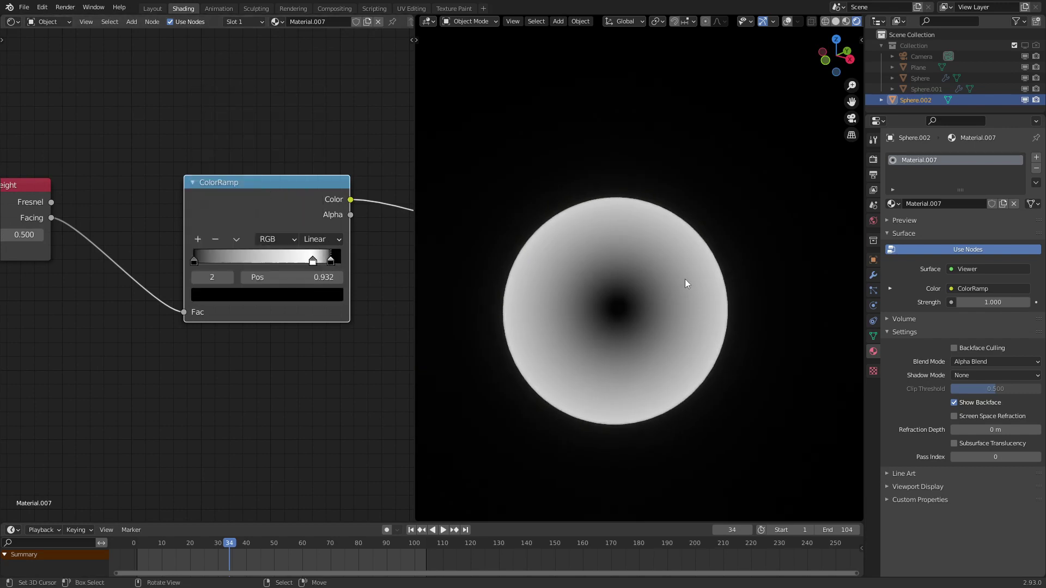
- Move the ColorRamp's white stop to about 0.627
{"action": "scroll", "coordinate": [726, 289], "scroll_direction": "up", "scroll_amount": 3}
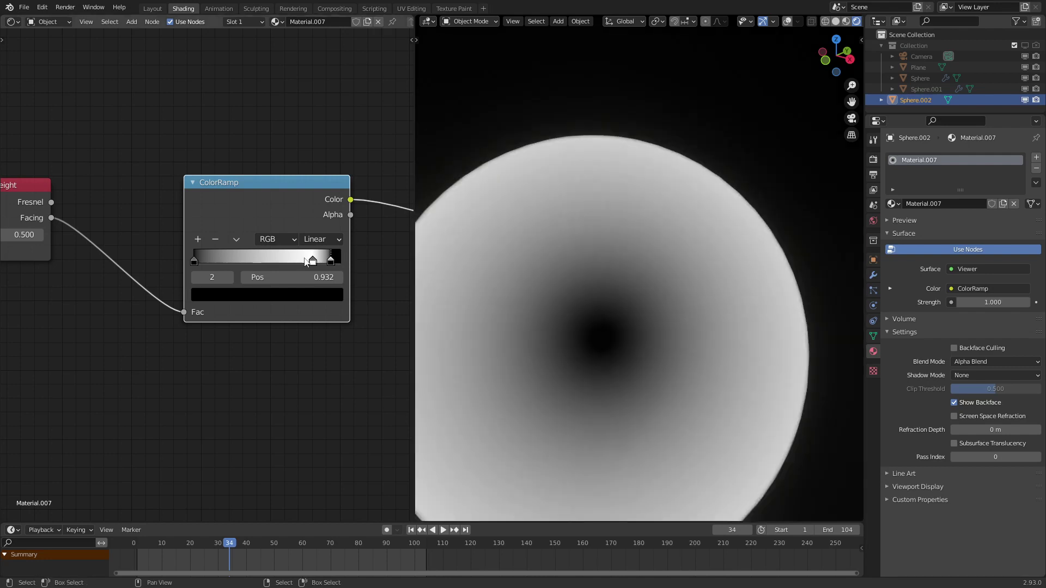
{"action": "left_click_drag", "start_coordinate": [313, 260], "coordinate": [299, 263]}
{"action": "scroll", "coordinate": [646, 228], "scroll_direction": "down", "scroll_amount": 5}
{"action": "scroll", "coordinate": [646, 227], "scroll_direction": "up", "scroll_amount": 3}
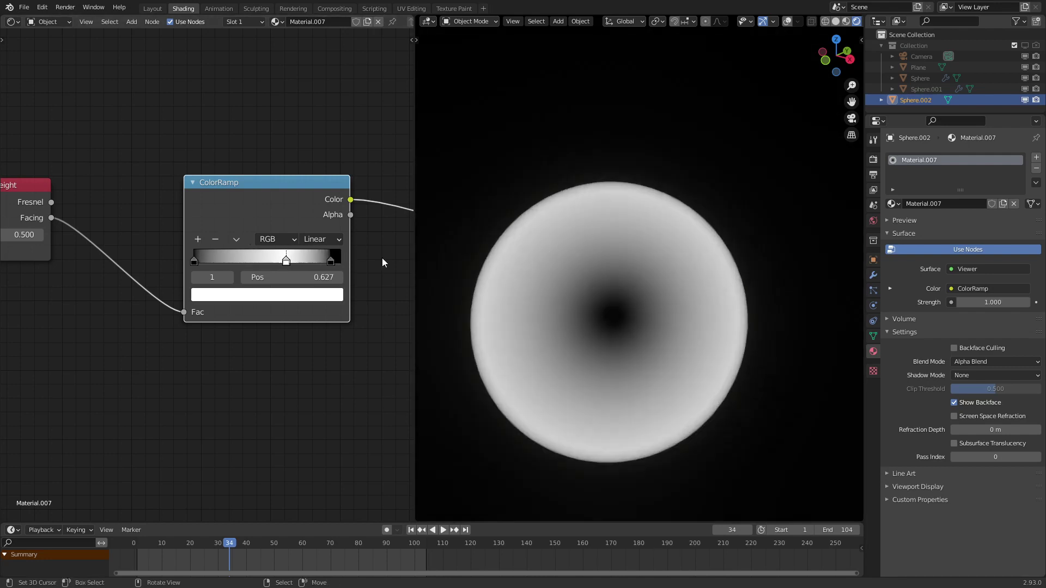
- Set the ColorRamp interpolation to B-Spline and move its outer black stops to about 0.345 and 0.814
{"action": "left_click", "coordinate": [319, 239]}
{"action": "left_click", "coordinate": [321, 302]}
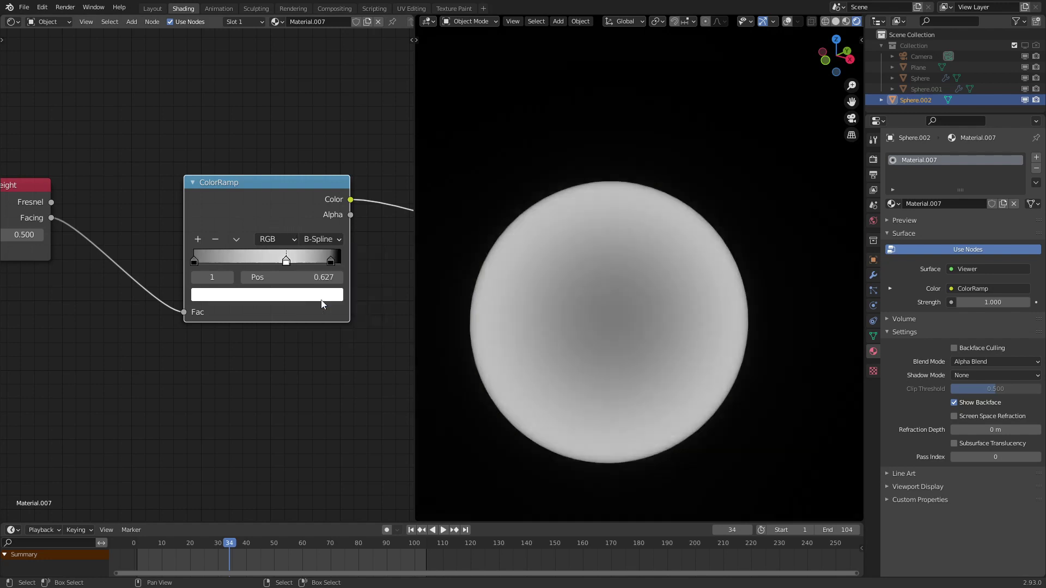
{"action": "left_click_drag", "start_coordinate": [331, 261], "coordinate": [318, 262]}
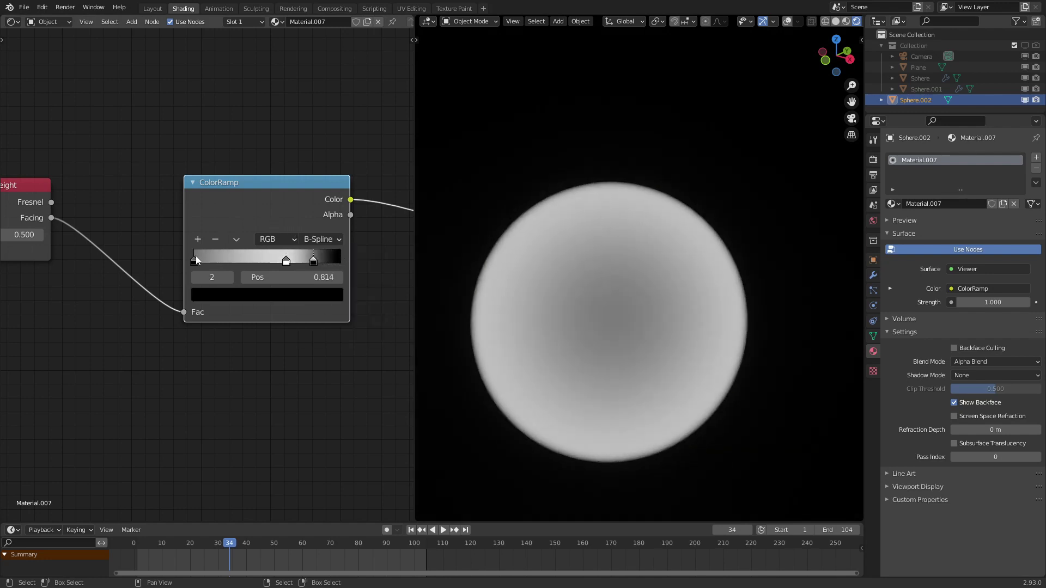
{"action": "left_click_drag", "start_coordinate": [198, 259], "coordinate": [250, 239]}
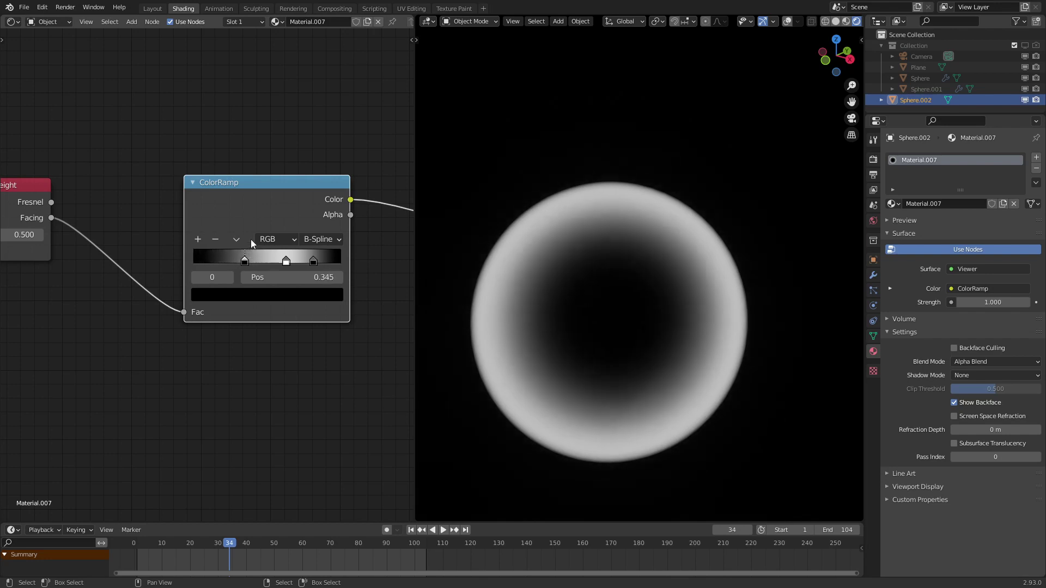
- Connect the ColorRamp's Color output to the Mix Shader's Fac and route the Mix Shader back to the material output
{"action": "scroll", "coordinate": [251, 239], "scroll_direction": "down", "scroll_amount": 3}
{"action": "middle_click_drag", "start_coordinate": [347, 270], "coordinate": [221, 279]}
{"action": "scroll", "coordinate": [220, 279], "scroll_direction": "up", "scroll_amount": 2}
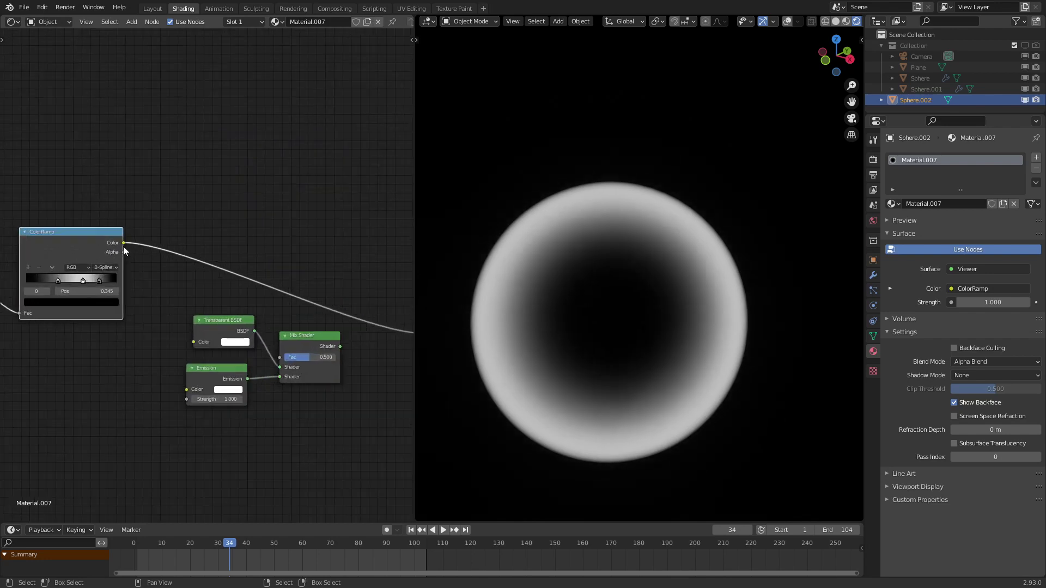
{"action": "left_click_drag", "start_coordinate": [126, 246], "coordinate": [289, 355]}
{"action": "left_click", "coordinate": [306, 346], "text": "ctrl+shift"}
{"action": "scroll", "coordinate": [720, 334], "scroll_direction": "up", "scroll_amount": 2}
{"action": "middle_click_drag", "start_coordinate": [720, 335], "coordinate": [739, 280]}
{"action": "scroll", "coordinate": [724, 319], "scroll_direction": "down", "scroll_amount": 3}
{"action": "scroll", "coordinate": [723, 319], "scroll_direction": "up", "scroll_amount": 3}
{"action": "scroll", "coordinate": [261, 369], "scroll_direction": "up", "scroll_amount": 2}
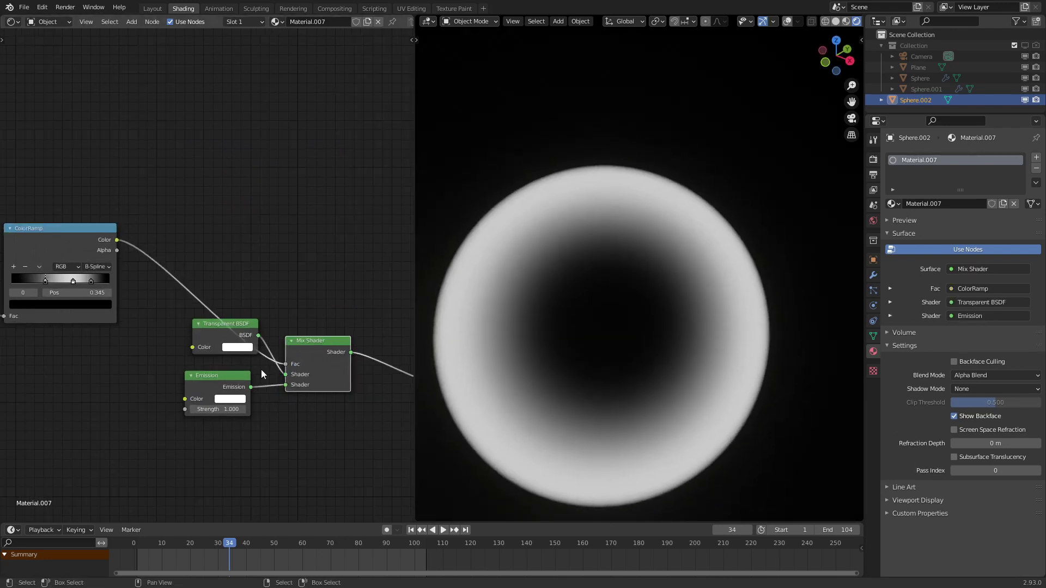
- Set the Emission colour to a saturated blue with hue 0.647 and its strength to 25.3
{"action": "left_click", "coordinate": [229, 420]}
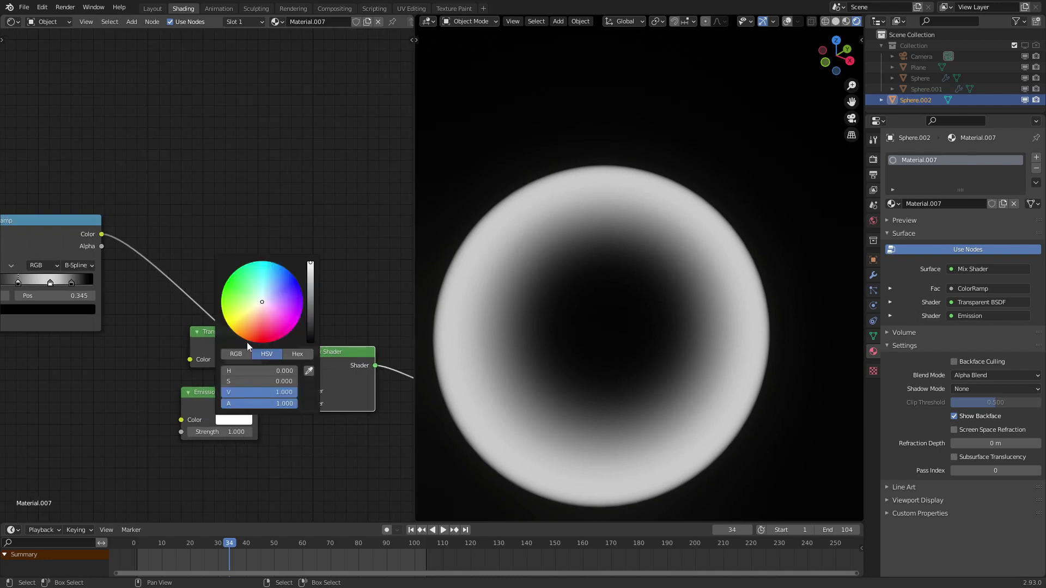
{"action": "left_click_drag", "start_coordinate": [256, 305], "coordinate": [287, 269]}
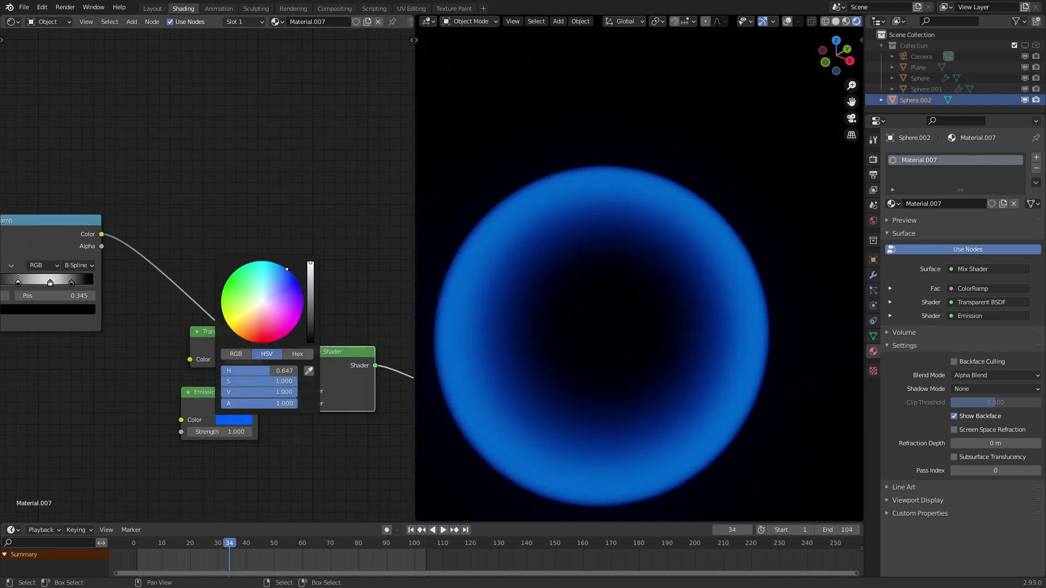
{"action": "left_click_drag", "start_coordinate": [217, 432], "coordinate": [321, 432]}
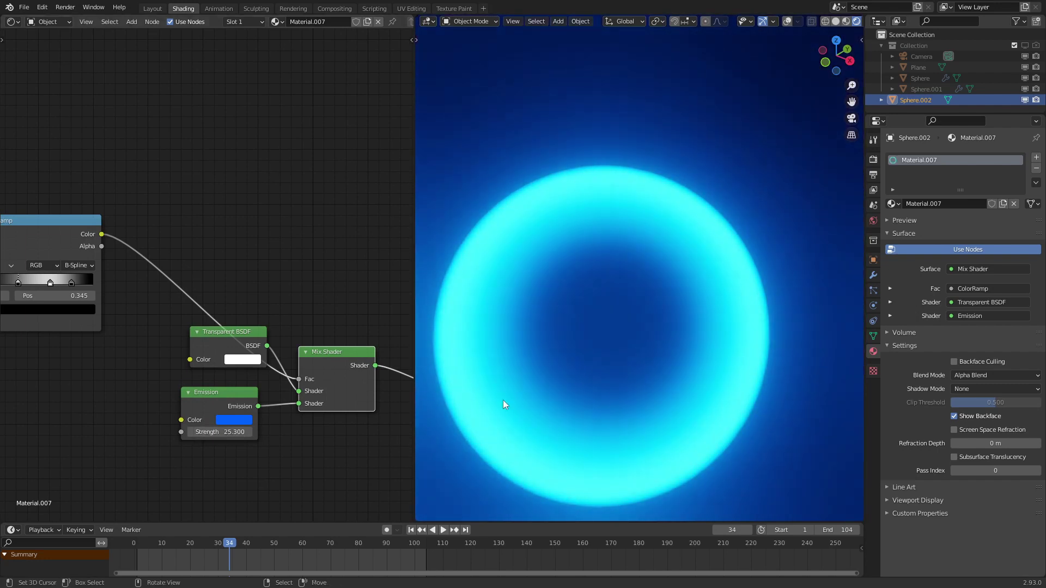
{"action": "scroll", "coordinate": [683, 372], "scroll_direction": "down", "scroll_amount": 3}
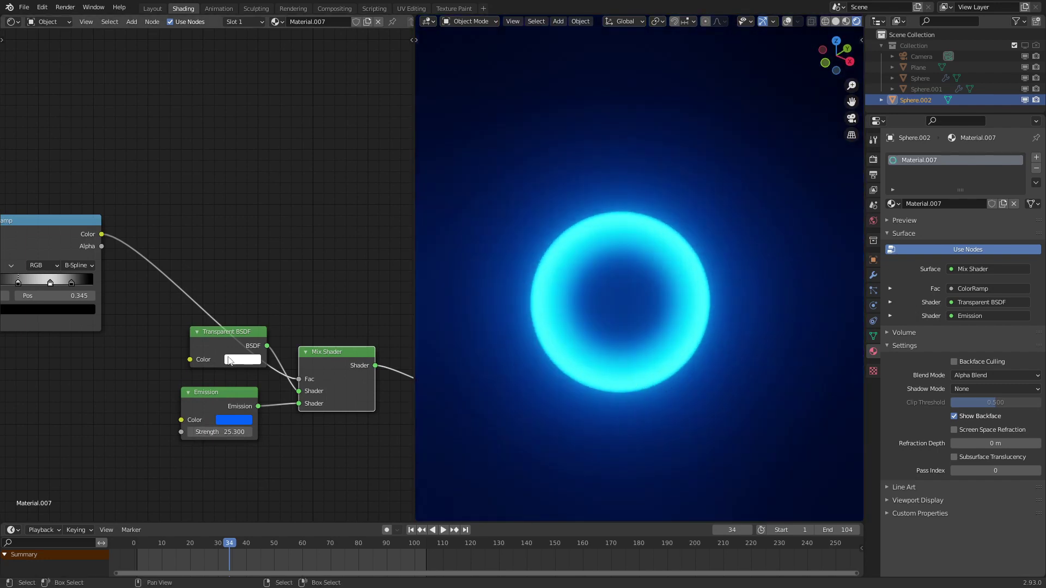
- Insert a Math node between the Layer Weight and ColorRamp nodes and set its operation to Power
{"action": "scroll", "coordinate": [207, 272], "scroll_direction": "down", "scroll_amount": 2}
{"action": "middle_click_drag", "start_coordinate": [79, 276], "coordinate": [278, 317]}
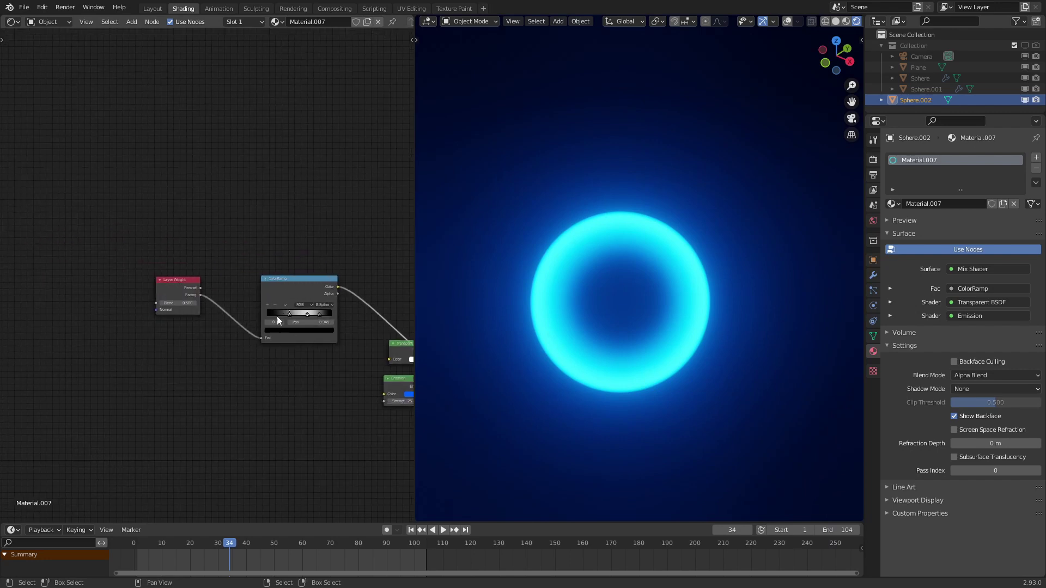
{"action": "scroll", "coordinate": [210, 278], "scroll_direction": "up", "scroll_amount": 2}
{"action": "left_click", "coordinate": [174, 303]}
{"action": "left_click_drag", "start_coordinate": [173, 302], "coordinate": [84, 296]}
{"action": "key", "text": "q"}
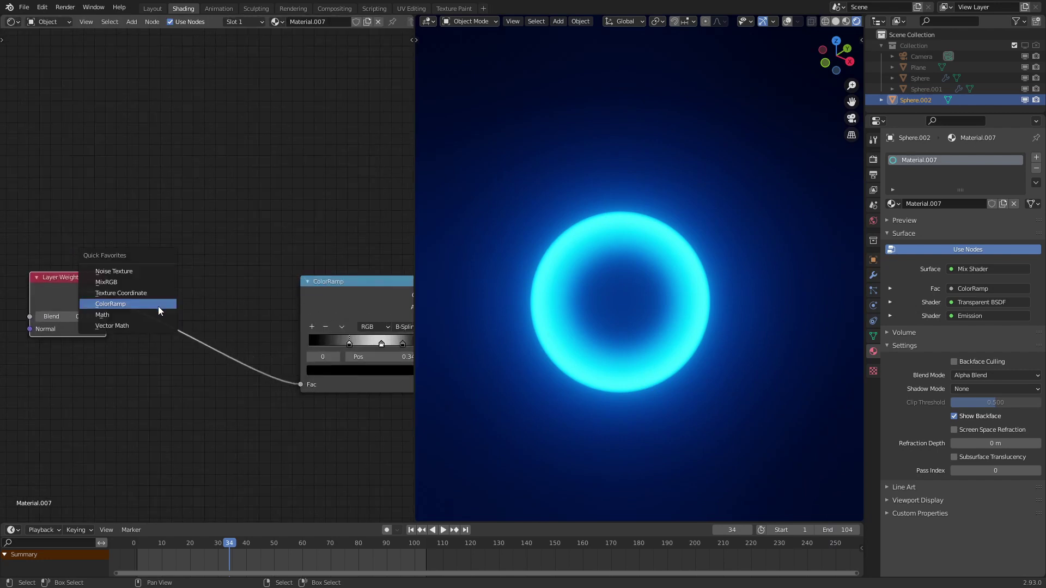
{"action": "left_click", "coordinate": [158, 326]}
{"action": "right_click", "coordinate": [149, 312]}
{"action": "key", "text": "q"}
{"action": "left_click", "coordinate": [148, 301]}
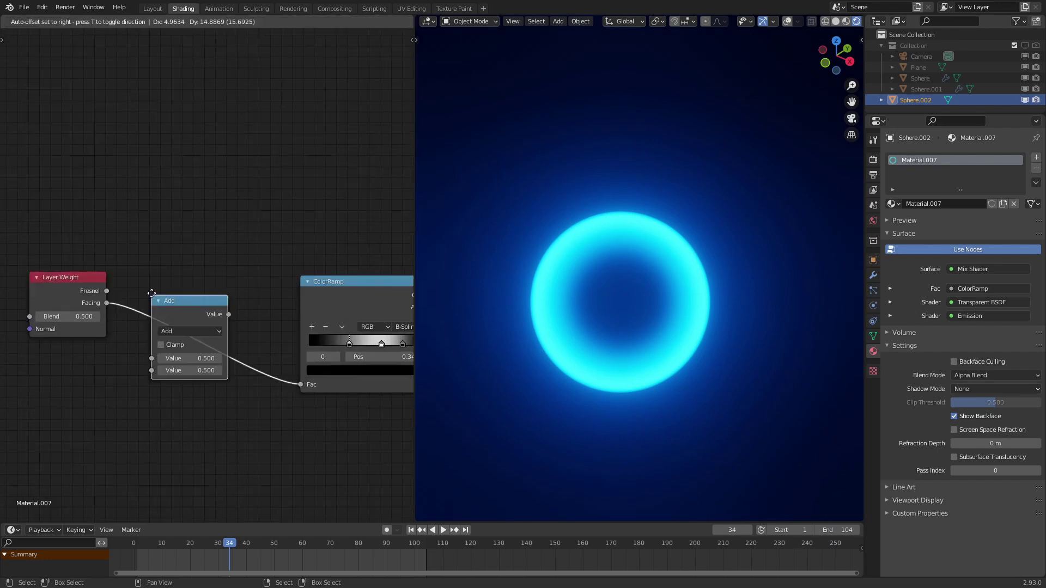
{"action": "left_click", "coordinate": [206, 325]}
{"action": "left_click", "coordinate": [203, 328]}
{"action": "left_click", "coordinate": [173, 425]}
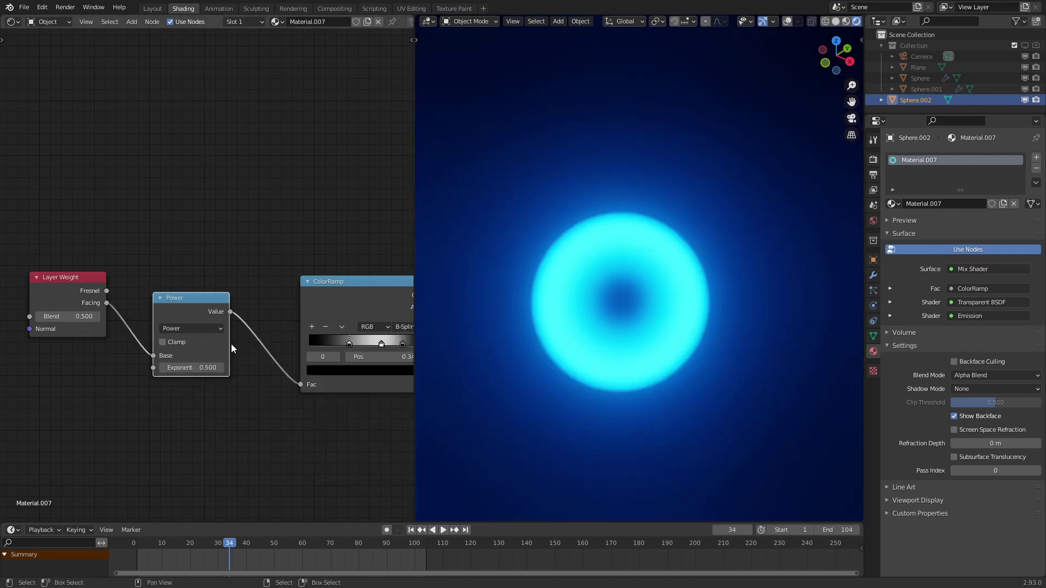
- Set the Power node's exponent to 2
{"action": "double_click", "coordinate": [199, 368]}
{"action": "type", "text": "2"}
{"action": "key", "text": "Return"}
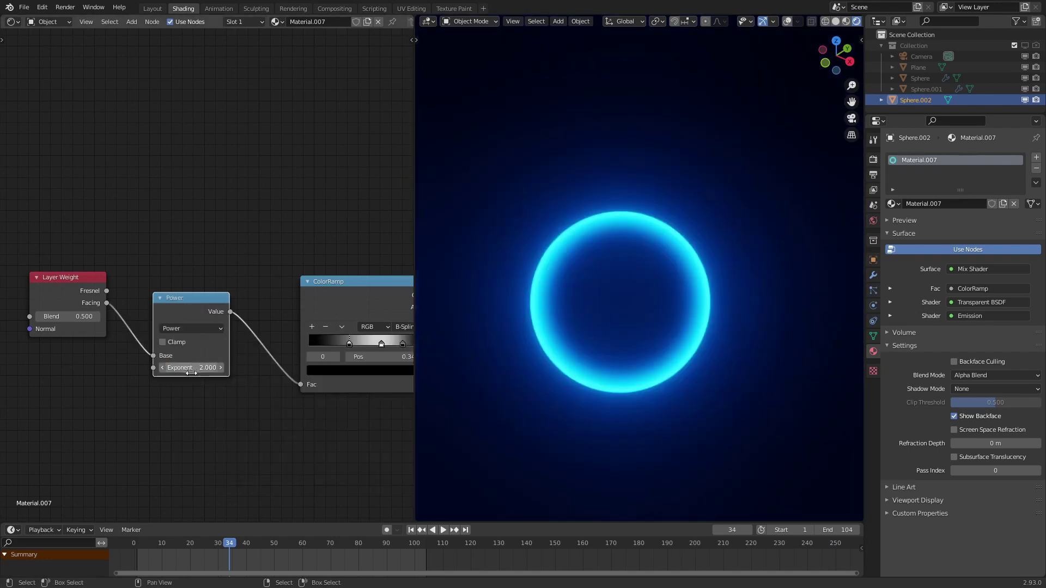
- Try an exponent of 5.64 on the Power node and undo it
{"action": "double_click", "coordinate": [191, 368]}
{"action": "type", "text": "5.64"}
{"action": "key", "text": "Return"}
{"action": "key", "text": "ctrl+z"}
- Raise the Emission strength to 76.5 and make its blue colour slightly less saturated
{"action": "middle_click_drag", "start_coordinate": [312, 488], "coordinate": [61, 420]}
{"action": "left_click_drag", "start_coordinate": [263, 462], "coordinate": [327, 462]}
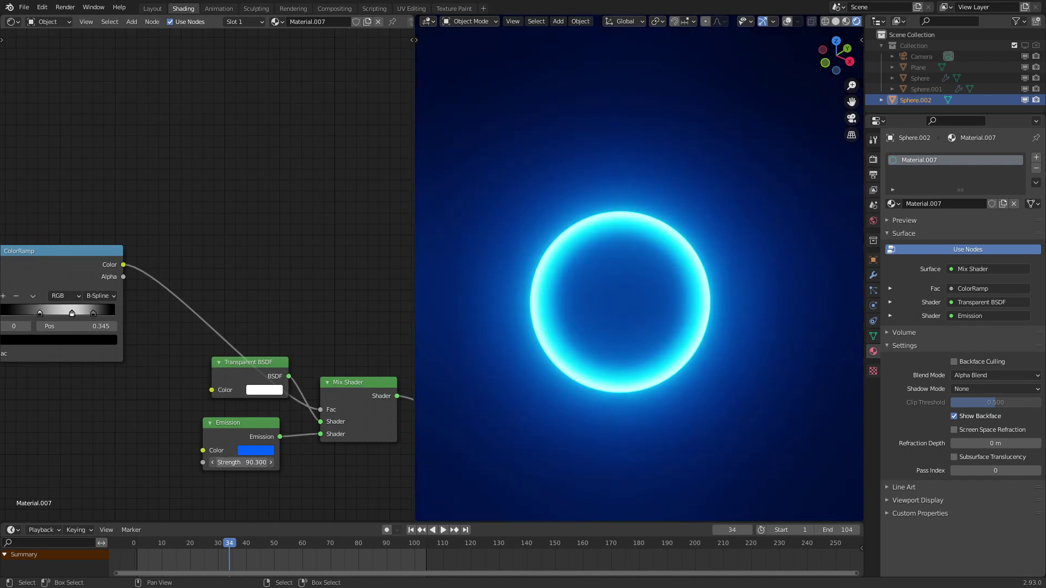
{"action": "left_click", "coordinate": [273, 450]}
{"action": "left_click_drag", "start_coordinate": [304, 303], "coordinate": [307, 303]}
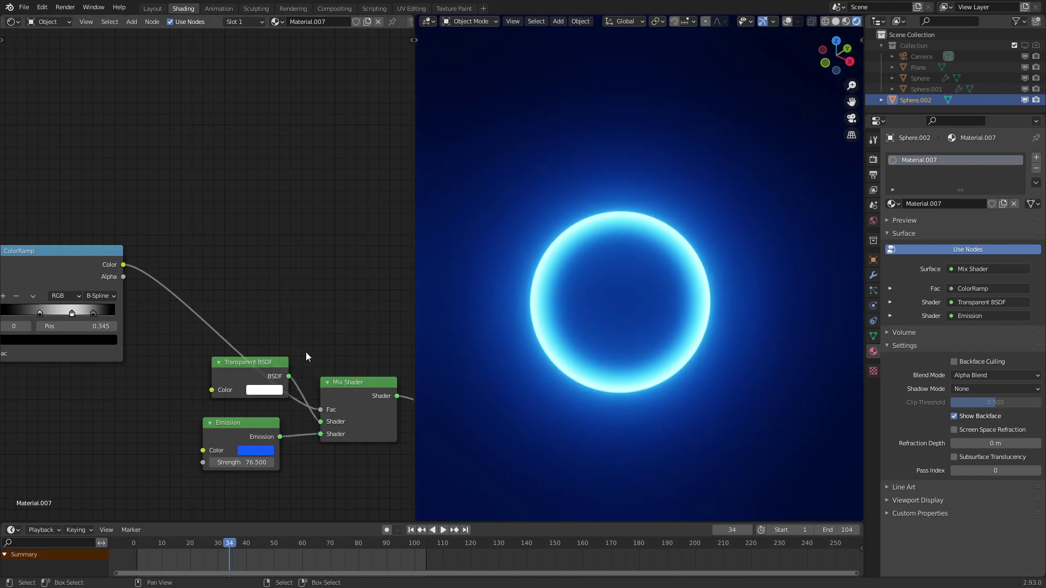
- Add a Texture Coordinate node and place it below the Layer Weight node
{"action": "scroll", "coordinate": [299, 351], "scroll_direction": "down", "scroll_amount": 8}
{"action": "middle_click_drag", "start_coordinate": [138, 337], "coordinate": [274, 322]}
{"action": "scroll", "coordinate": [274, 322], "scroll_direction": "up", "scroll_amount": 5}
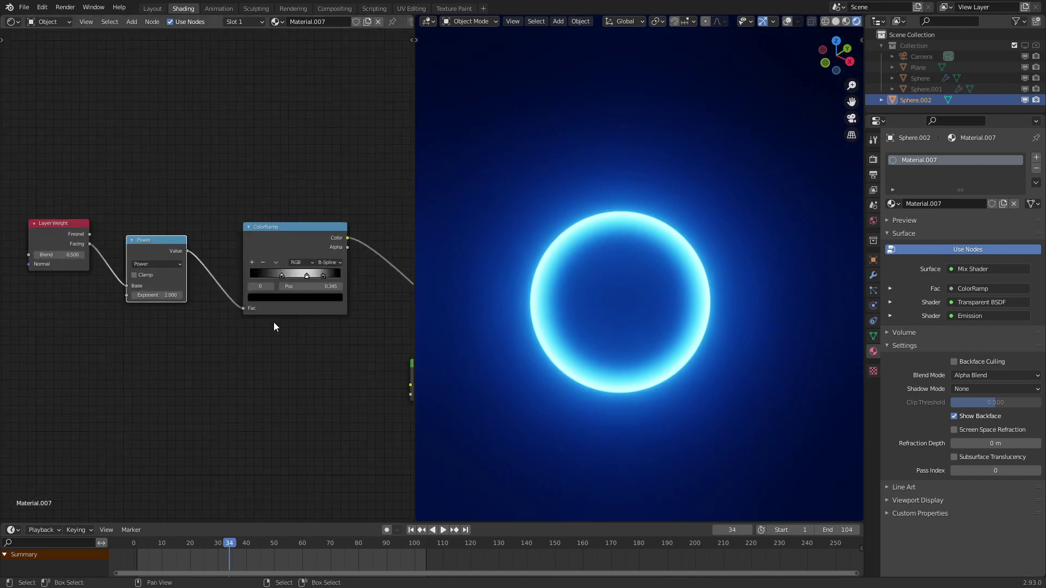
{"action": "key", "text": "shift+a"}
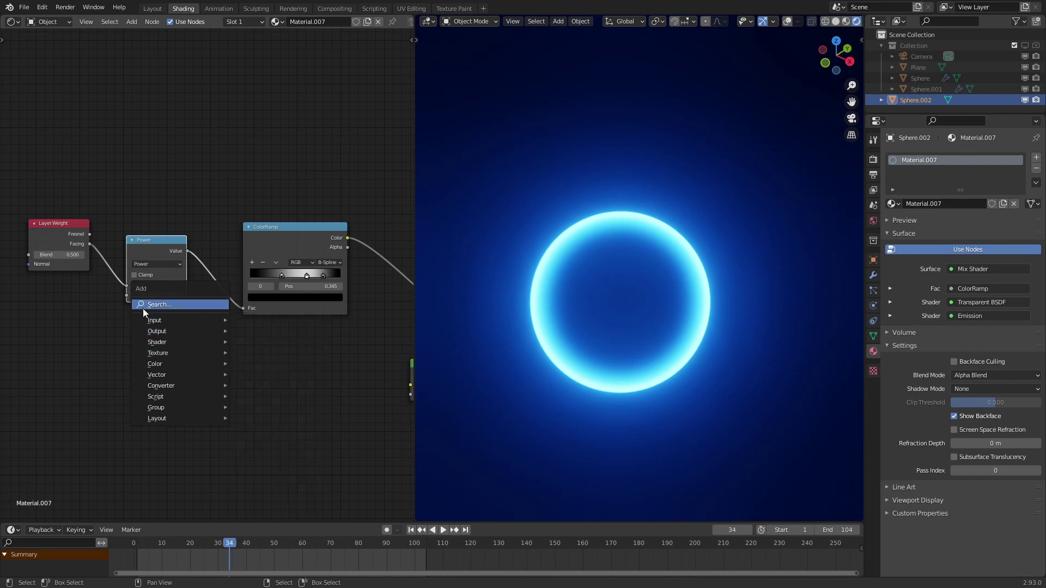
{"action": "left_click", "coordinate": [271, 491]}
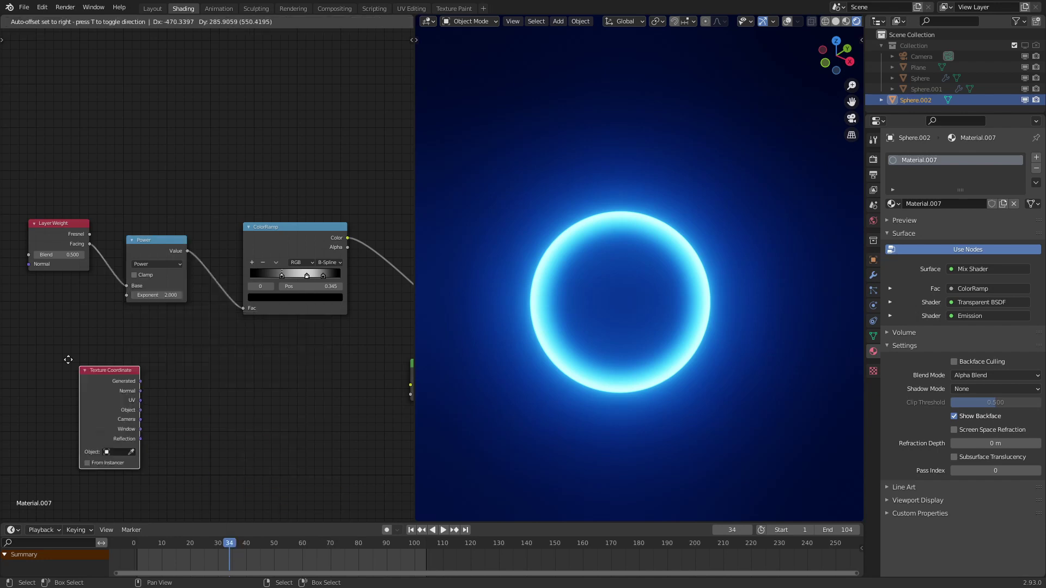
{"action": "left_click", "coordinate": [73, 398]}
{"action": "middle_click_drag", "start_coordinate": [91, 394], "coordinate": [205, 367]}
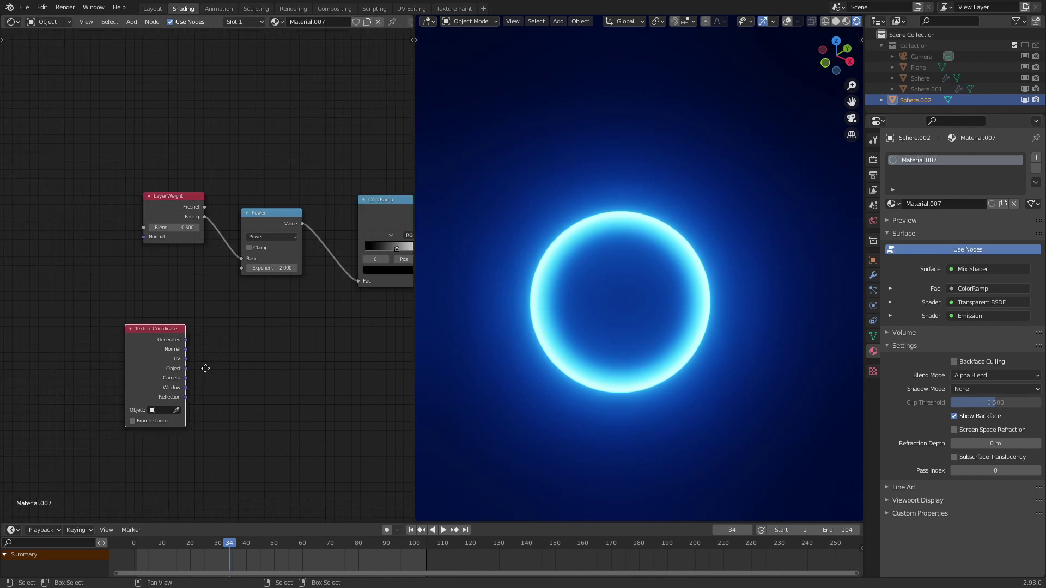
{"action": "key", "text": "g"}
{"action": "left_click", "coordinate": [133, 362]}
- Add a Separate XYZ node and connect the Texture Coordinate's Object output to its Vector input
{"action": "key", "text": "shift+a"}
{"action": "mouse_move", "coordinate": [256, 380]}
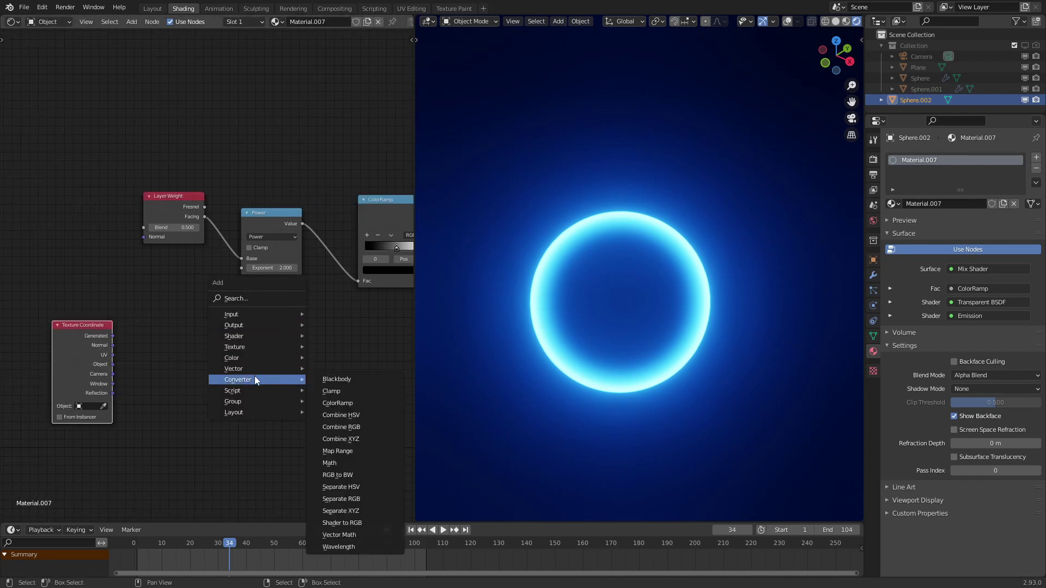
{"action": "left_click", "coordinate": [340, 511]}
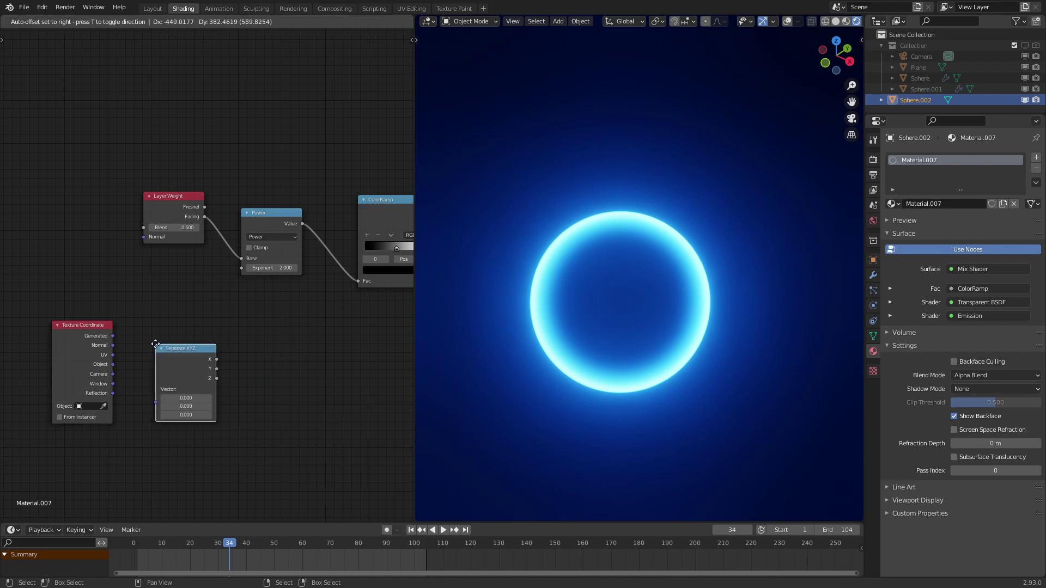
{"action": "left_click", "coordinate": [145, 360]}
{"action": "left_click_drag", "start_coordinate": [113, 365], "coordinate": [157, 389]}
- Preview the Separate XYZ node's outputs on the sphere, cycling through to Z
{"action": "left_click", "coordinate": [177, 367], "text": "ctrl+shift"}
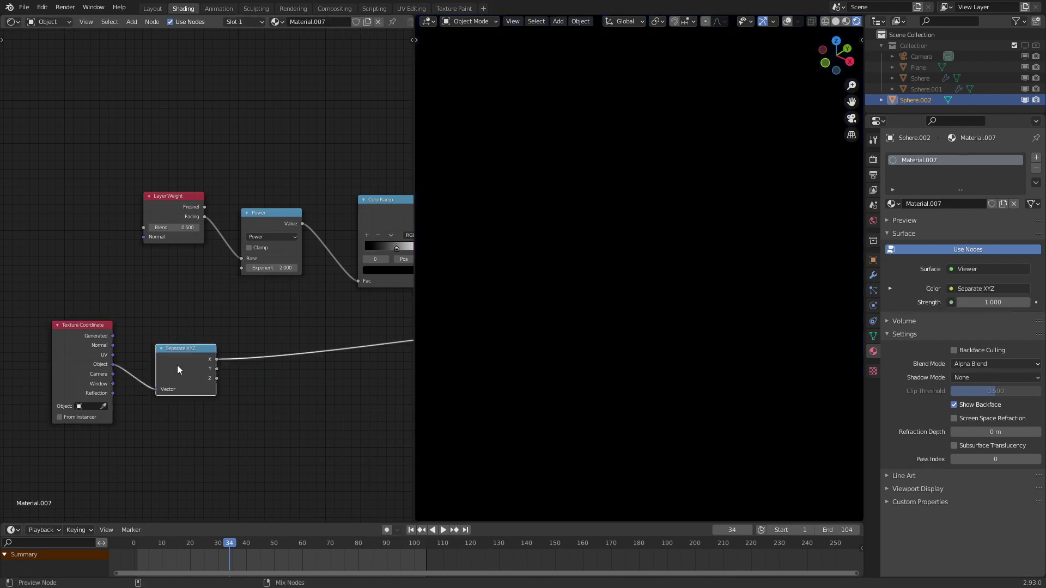
{"action": "left_click", "coordinate": [178, 370], "text": "ctrl+shift"}
{"action": "left_click", "coordinate": [178, 369], "text": "ctrl+shift"}
{"action": "middle_click_drag", "start_coordinate": [624, 318], "coordinate": [632, 294]}
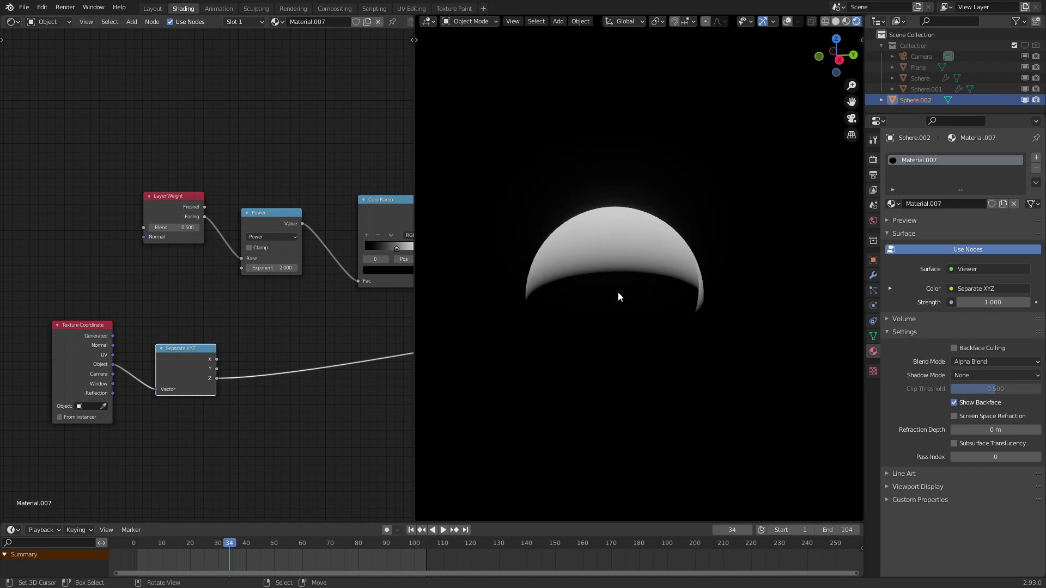
- Insert a new ColorRamp on the link from the Separate XYZ node's Z output
{"action": "scroll", "coordinate": [303, 377], "scroll_direction": "up", "scroll_amount": 2}
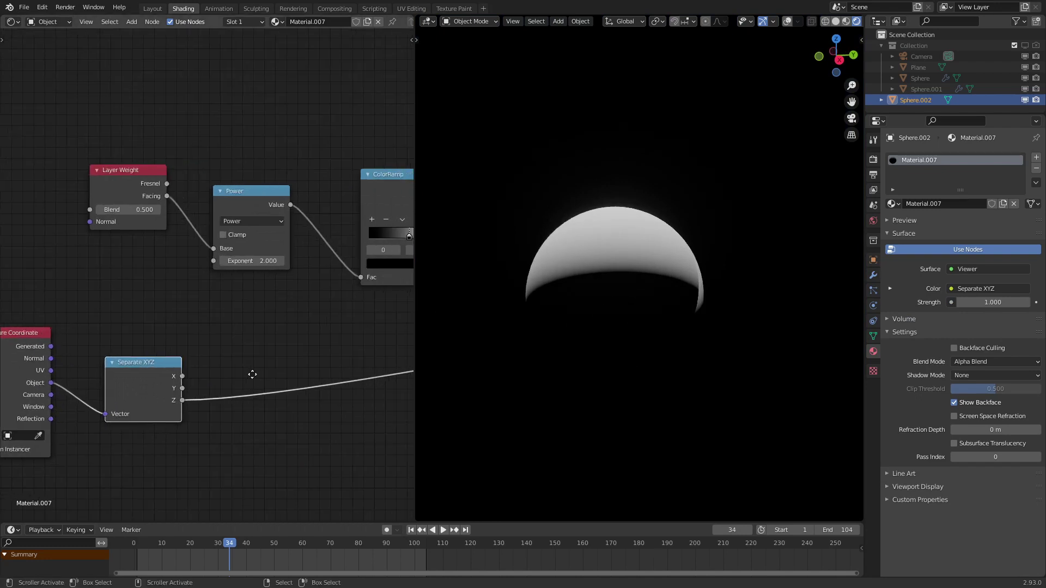
{"action": "key", "text": "q"}
{"action": "left_click", "coordinate": [243, 360]}
{"action": "left_click", "coordinate": [289, 392]}
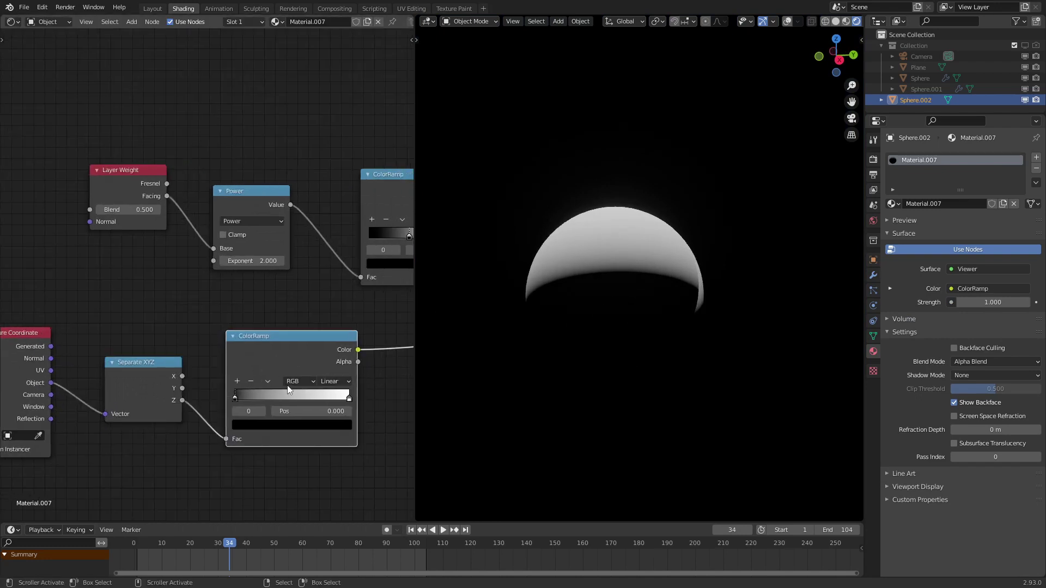
- Reverse the new ColorRamp so its white stop is at 0 and its black stop at about 0.364
{"action": "mouse_move", "coordinate": [254, 397]}
{"action": "left_mouse_down"}
{"action": "mouse_move", "coordinate": [326, 397]}
{"action": "mouse_move", "coordinate": [235, 399]}
{"action": "left_mouse_up"}
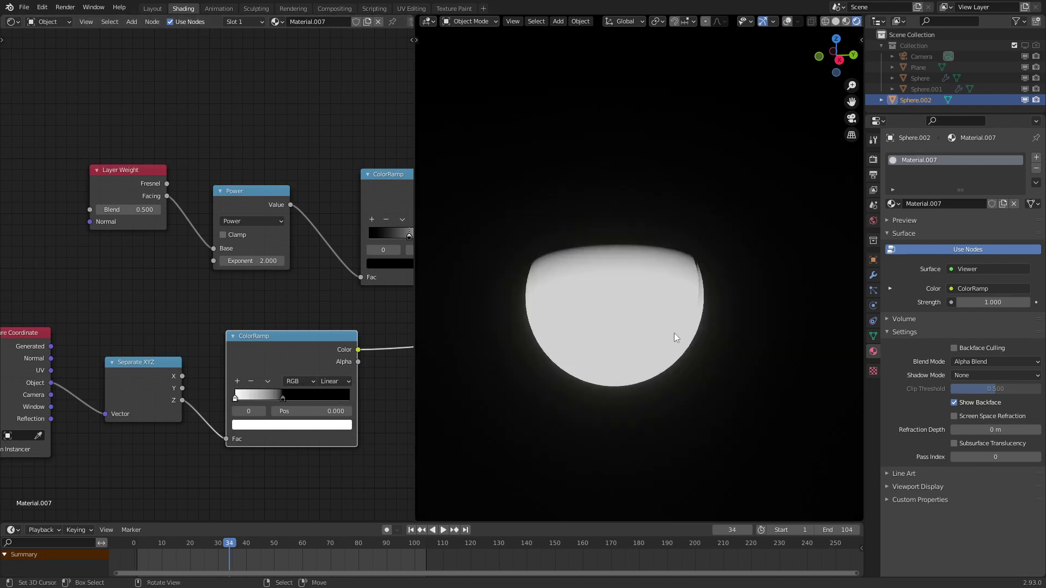
{"action": "middle_click_drag", "start_coordinate": [675, 334], "coordinate": [664, 289]}
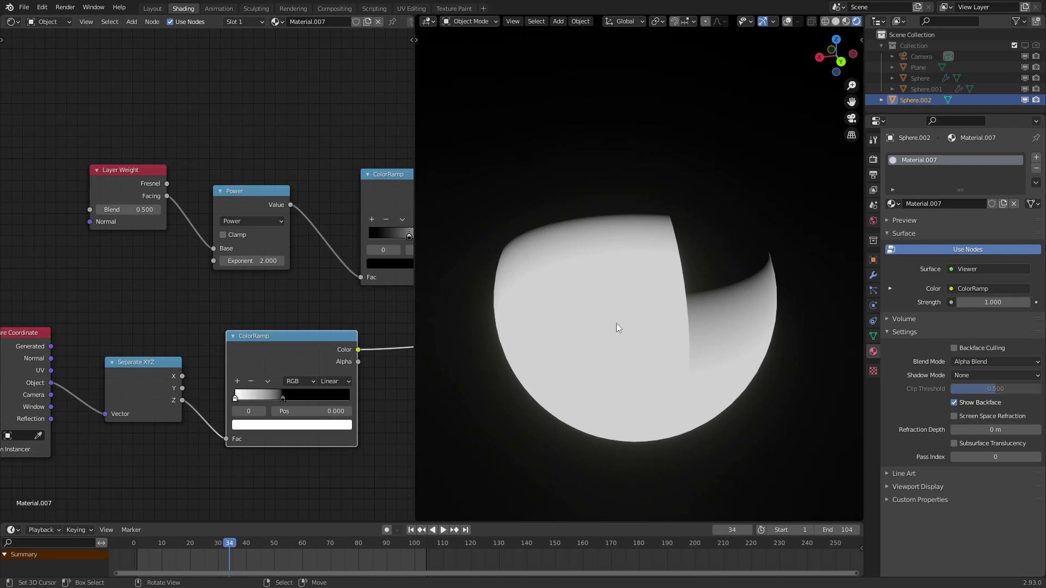
{"action": "middle_click_drag", "start_coordinate": [616, 325], "coordinate": [591, 321]}
{"action": "left_click_drag", "start_coordinate": [283, 399], "coordinate": [239, 413]}
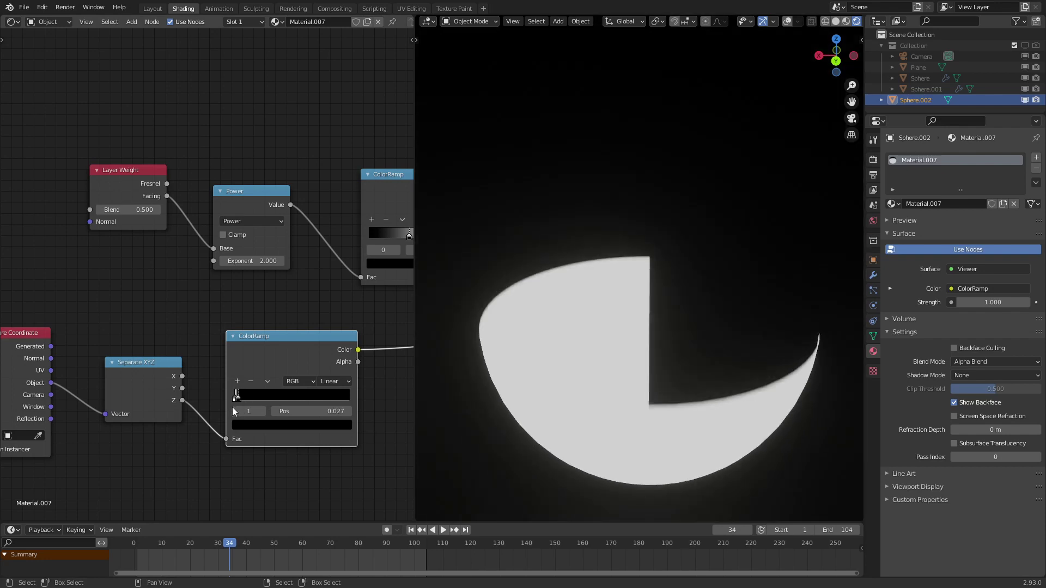
{"action": "left_click_drag", "start_coordinate": [236, 398], "coordinate": [275, 396]}
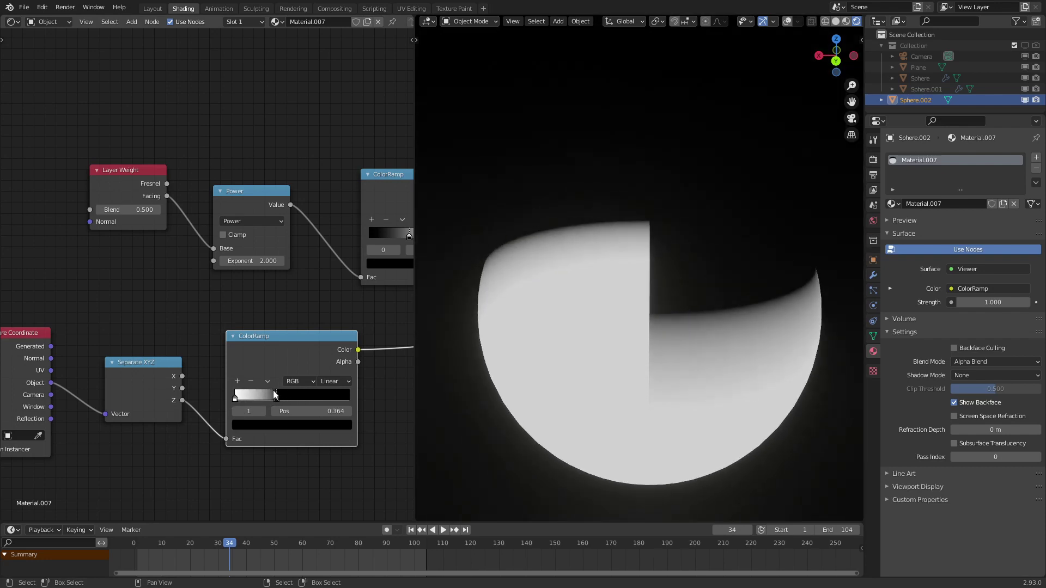
- Move the Texture Coordinate, Separate XYZ and new ColorRamp nodes together, down and away from the upper node chain
{"action": "scroll", "coordinate": [165, 361], "scroll_direction": "down", "scroll_amount": 2}
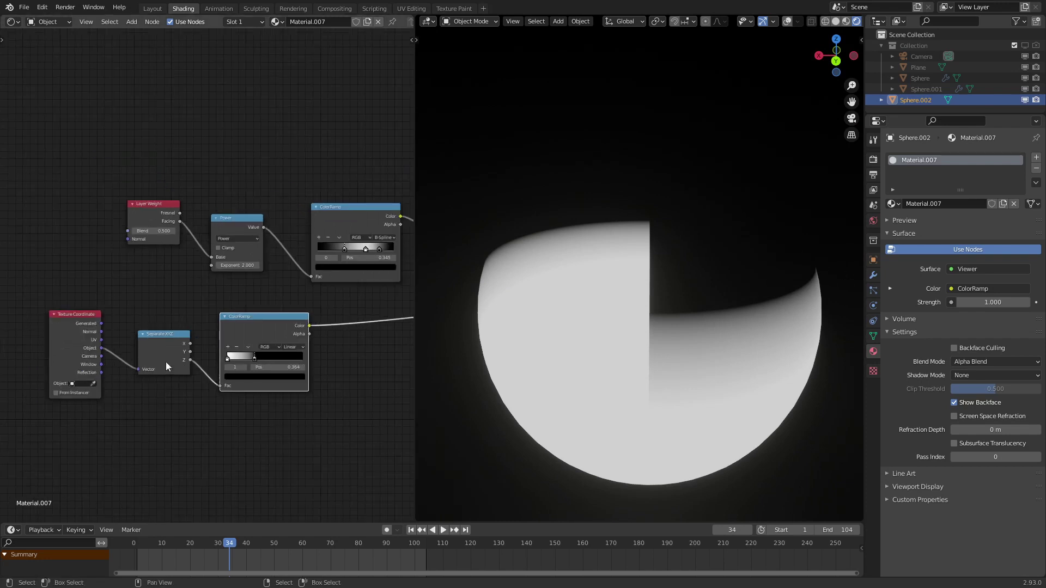
{"action": "key", "text": "c"}
{"action": "scroll", "coordinate": [153, 394], "scroll_direction": "down", "scroll_amount": 6}
{"action": "mouse_move", "coordinate": [148, 387]}
{"action": "left_mouse_down"}
{"action": "mouse_move", "coordinate": [135, 375]}
{"action": "mouse_move", "coordinate": [210, 374]}
{"action": "left_mouse_up"}
{"action": "right_click", "coordinate": [212, 373]}
{"action": "key", "text": "g"}
{"action": "left_click", "coordinate": [183, 386]}
- Move the Layer Weight and Power nodes back from the first ColorRamp and spread them apart to leave a gap between them
{"action": "key", "text": "alt+a"}
{"action": "key", "text": "c"}
{"action": "left_click_drag", "start_coordinate": [163, 229], "coordinate": [196, 233]}
{"action": "right_click", "coordinate": [196, 234]}
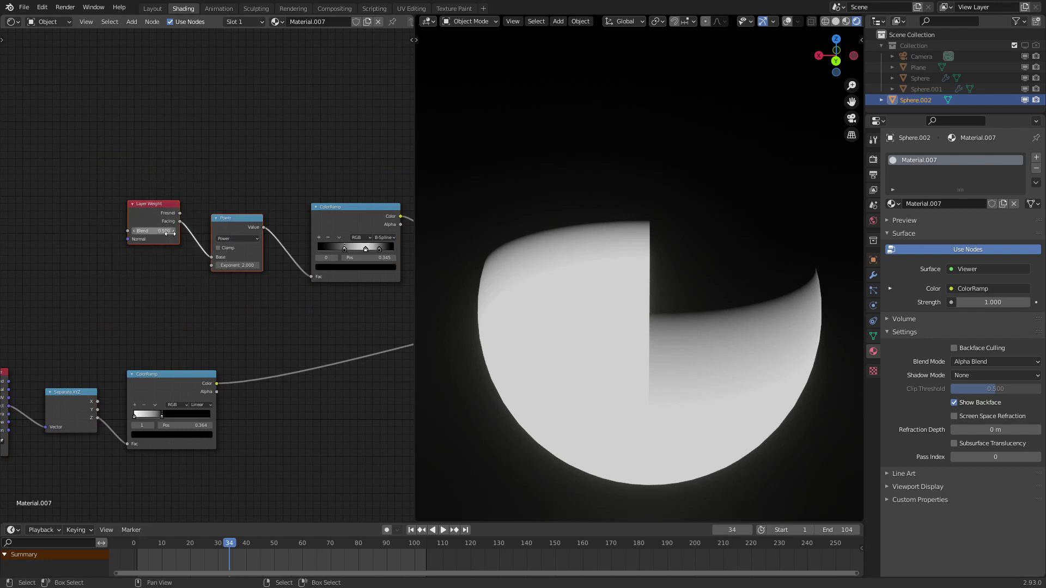
{"action": "key", "text": "g"}
{"action": "left_click", "coordinate": [69, 290]}
{"action": "middle_click_drag", "start_coordinate": [208, 330], "coordinate": [233, 332]}
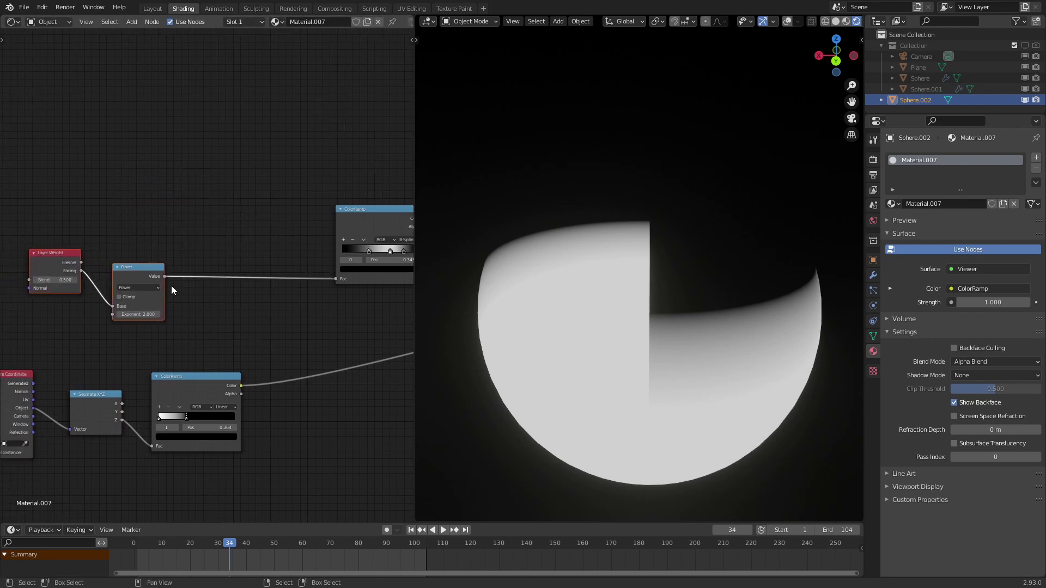
{"action": "left_click_drag", "start_coordinate": [142, 273], "coordinate": [254, 276]}
{"action": "middle_click_drag", "start_coordinate": [128, 313], "coordinate": [237, 316]}
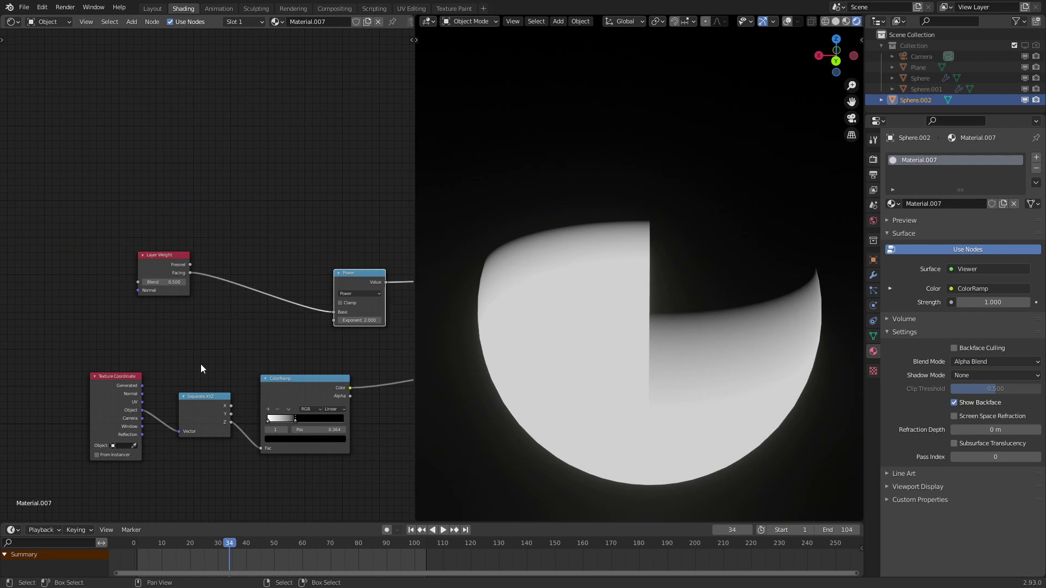
- Duplicate the Power node between Layer Weight and Power, set the copy to Maximum, and feed the new ColorRamp's Color into its second value
{"action": "scroll", "coordinate": [248, 344], "scroll_direction": "up", "scroll_amount": 2}
{"action": "key", "text": "shift+d"}
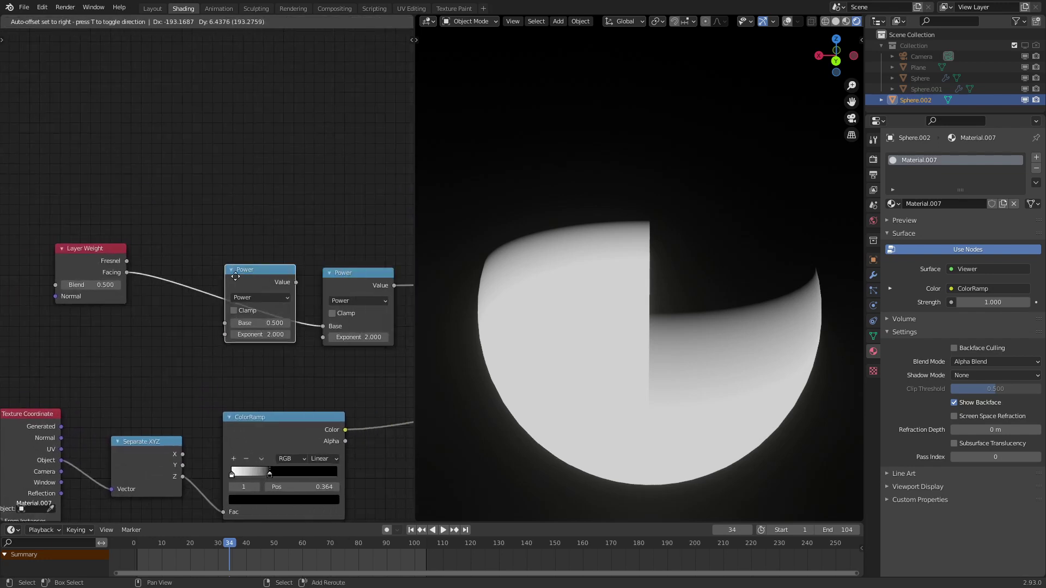
{"action": "left_click", "coordinate": [177, 274]}
{"action": "left_click", "coordinate": [200, 297]}
{"action": "left_click", "coordinate": [286, 339]}
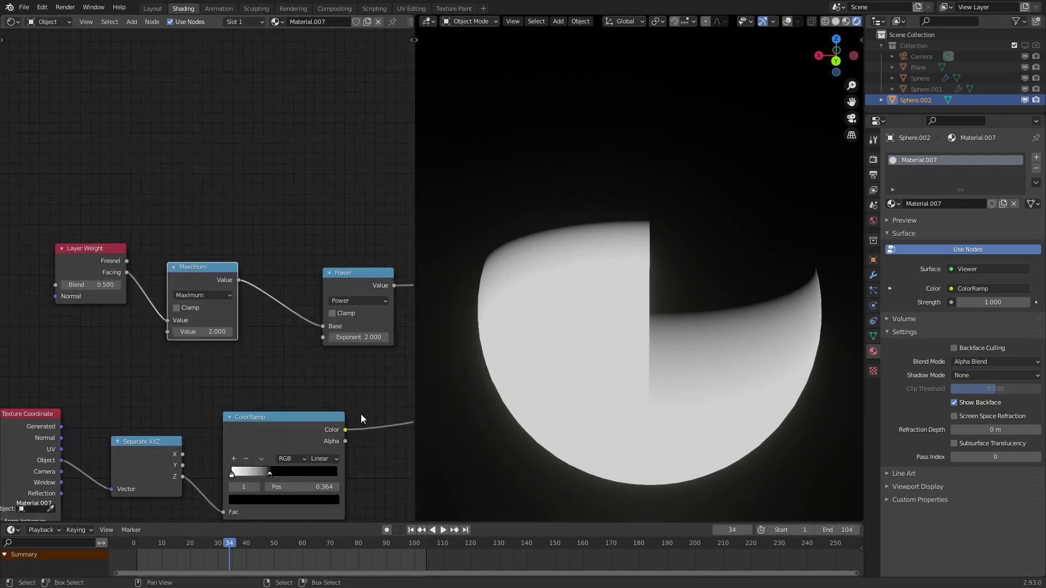
{"action": "left_click_drag", "start_coordinate": [345, 430], "coordinate": [165, 332]}
- Preview the first ColorRamp's output on the sphere to check the combined edge mask
{"action": "scroll", "coordinate": [327, 362], "scroll_direction": "down", "scroll_amount": 5}
{"action": "middle_click_drag", "start_coordinate": [335, 363], "coordinate": [200, 349]}
{"action": "left_click", "coordinate": [334, 253], "text": "ctrl+shift"}
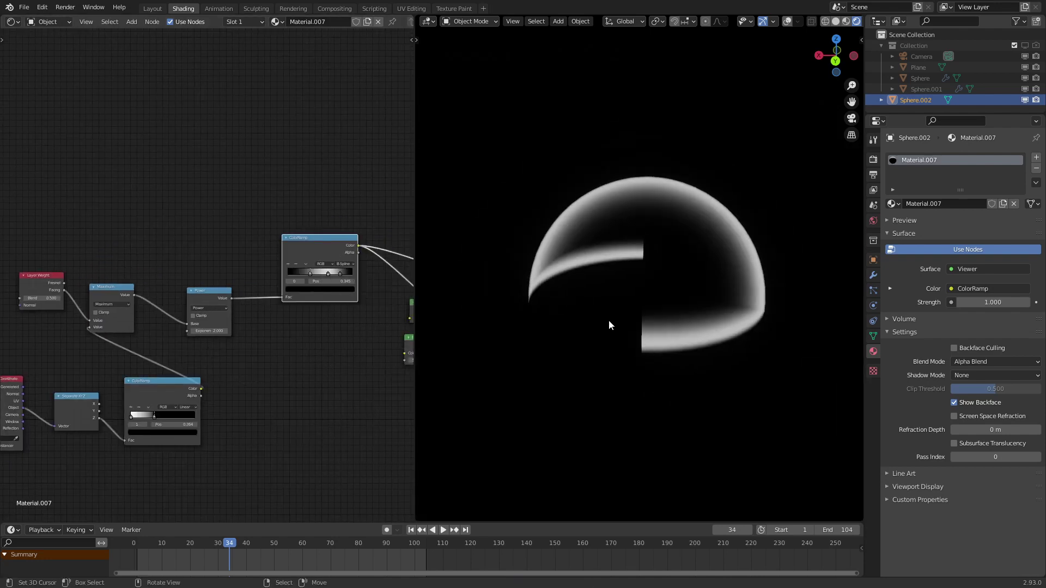
{"action": "middle_click_drag", "start_coordinate": [639, 317], "coordinate": [610, 327]}
- Route the Mix Shader back to the material output and view the glowing dome from the side
{"action": "middle_click_drag", "start_coordinate": [294, 394], "coordinate": [127, 381]}
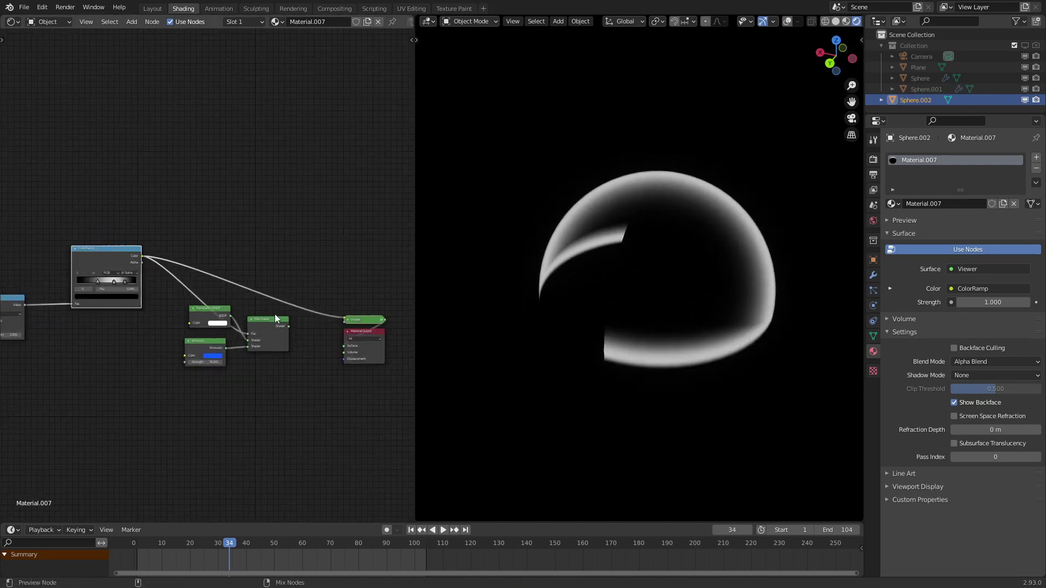
{"action": "left_click", "coordinate": [265, 327], "text": "ctrl+shift"}
{"action": "middle_click_drag", "start_coordinate": [538, 332], "coordinate": [610, 361]}
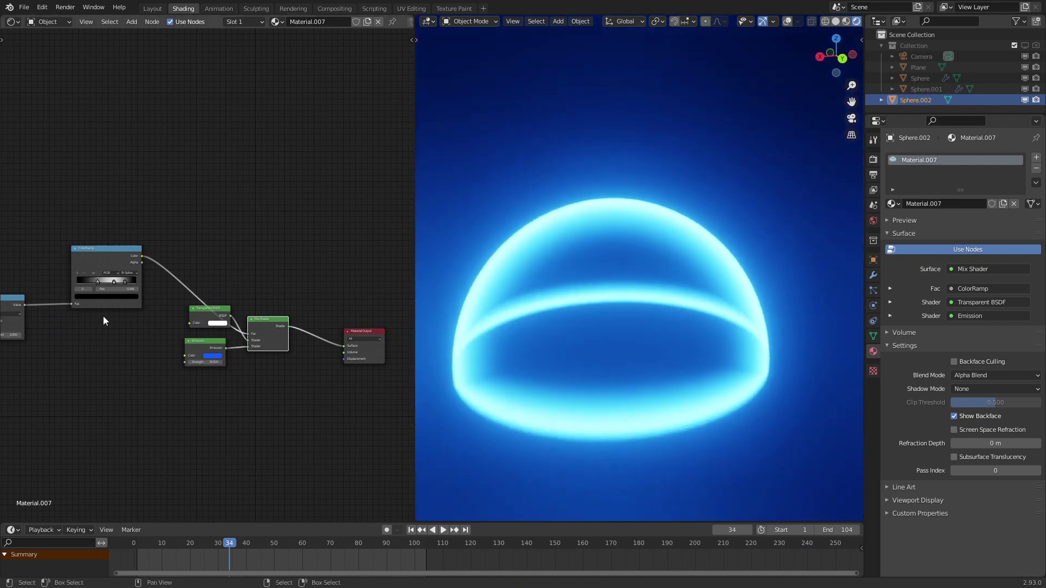
{"action": "middle_click_drag", "start_coordinate": [76, 315], "coordinate": [257, 312]}
{"action": "scroll", "coordinate": [175, 354], "scroll_direction": "up", "scroll_amount": 8}
{"action": "middle_click_drag", "start_coordinate": [166, 390], "coordinate": [200, 357]}
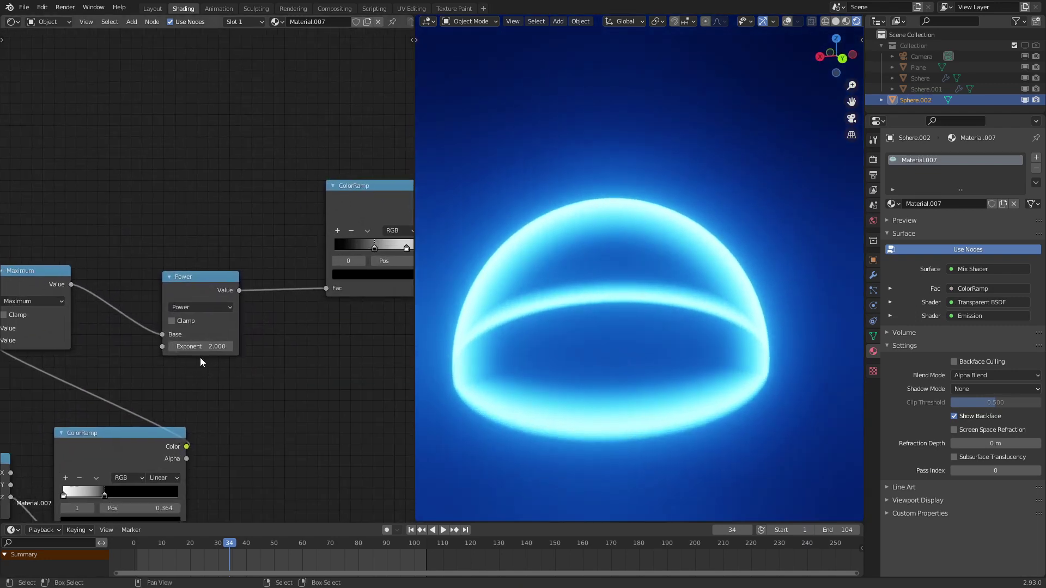
- Set the Power node's exponent to 3 and check the thinner glow on the dome
{"action": "type", "text": "3"}
{"action": "key", "text": "Return"}
{"action": "middle_click_drag", "start_coordinate": [577, 338], "coordinate": [554, 356]}
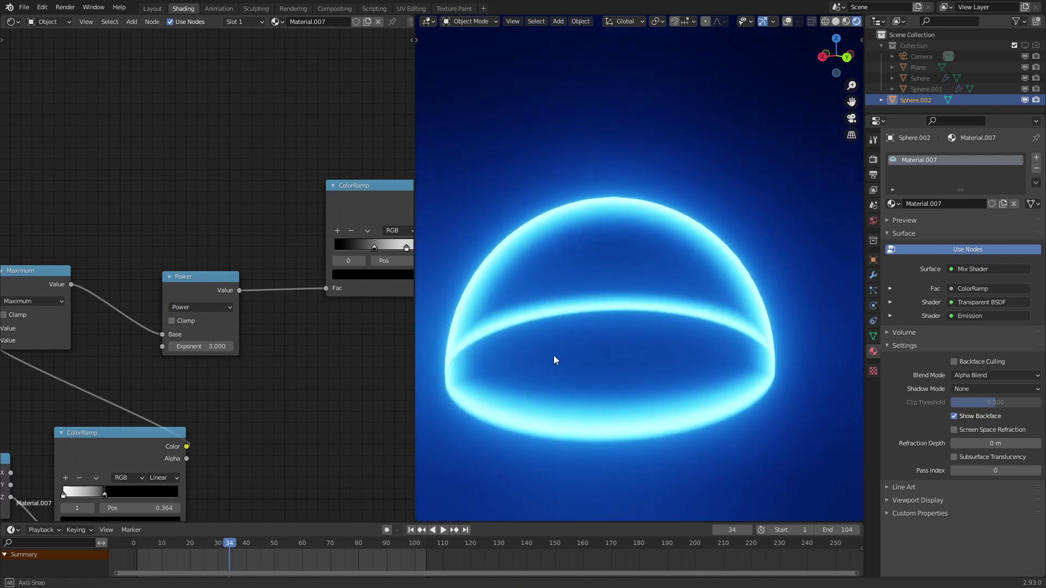
{"action": "middle_click_drag", "start_coordinate": [666, 344], "coordinate": [639, 360]}
- Move the Texture Coordinate, Separate XYZ and ColorRamp nodes together so they sit just below the Layer Weight and Maximum nodes
{"action": "scroll", "coordinate": [49, 382], "scroll_direction": "down", "scroll_amount": 2}
{"action": "scroll", "coordinate": [49, 382], "scroll_direction": "down", "scroll_amount": 1}
{"action": "middle_click_drag", "start_coordinate": [46, 389], "coordinate": [224, 344]}
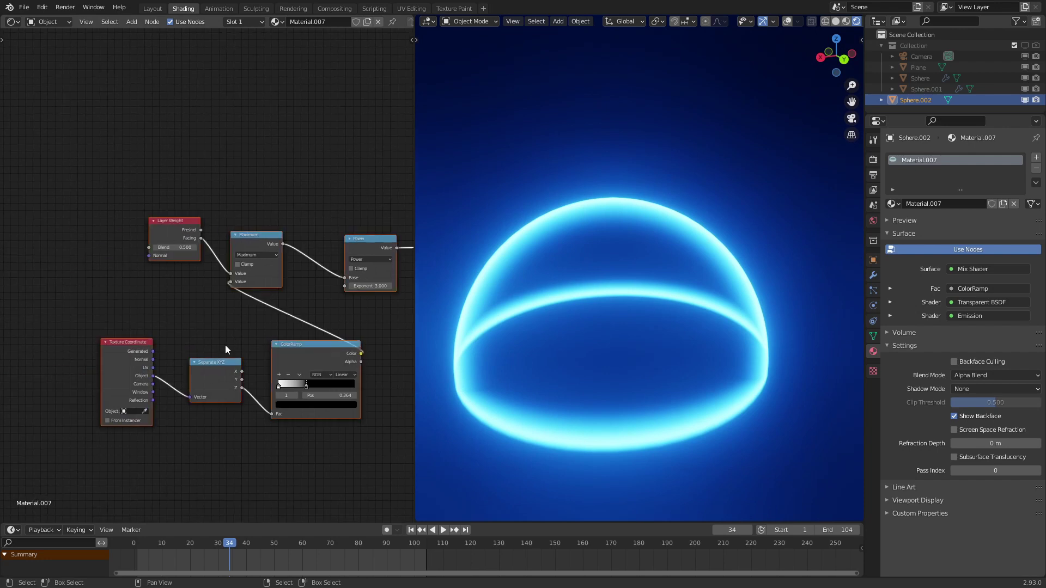
{"action": "key", "text": "c"}
{"action": "left_click_drag", "start_coordinate": [125, 384], "coordinate": [217, 415]}
{"action": "right_click", "coordinate": [229, 414]}
{"action": "key", "text": "g"}
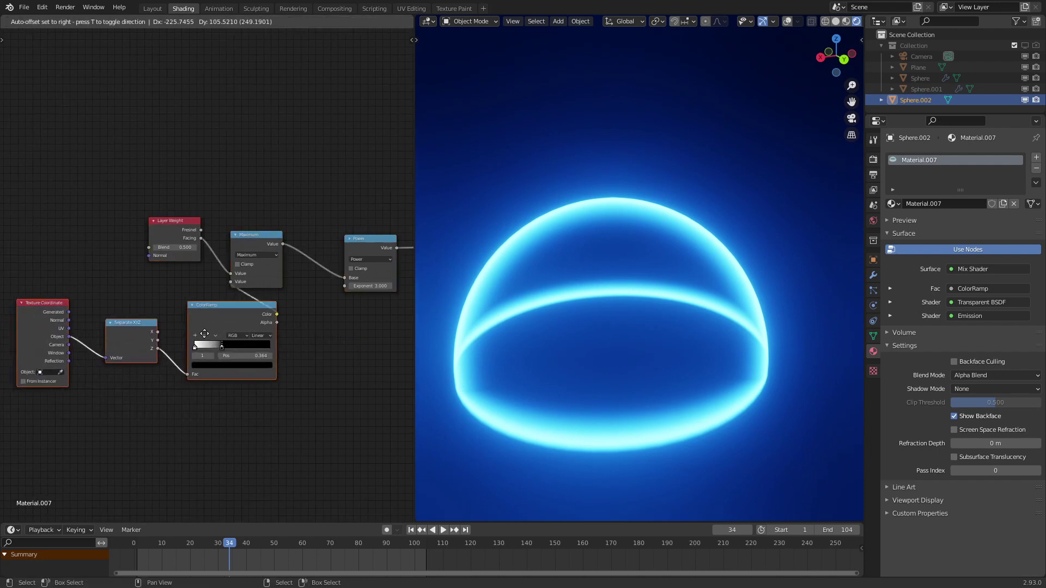
{"action": "scroll", "coordinate": [247, 307], "scroll_direction": "up", "scroll_amount": 2}
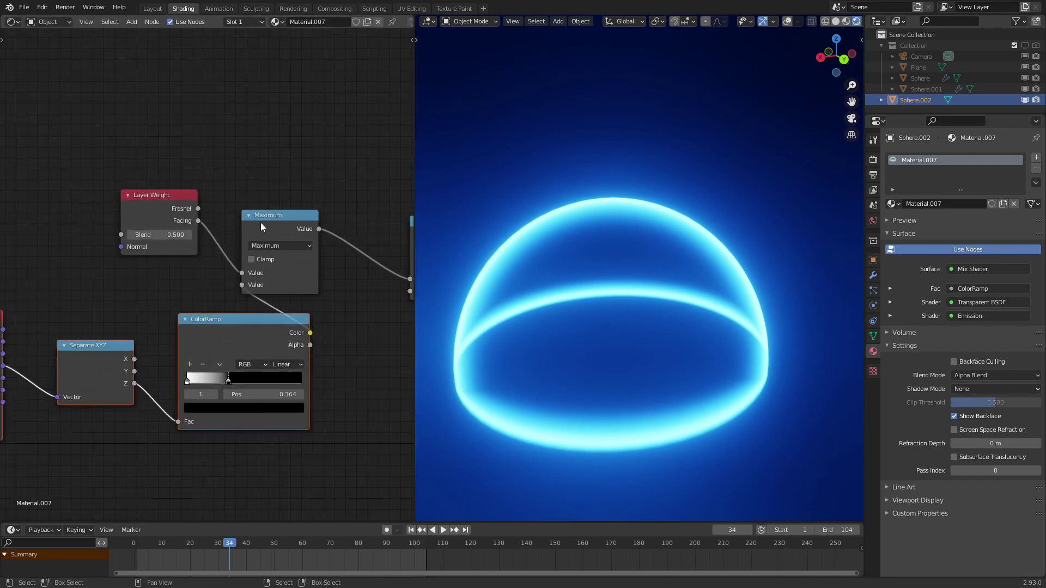
- Change the Maximum node's operation to Smooth Maximum and set its distance to 1
{"action": "left_click", "coordinate": [283, 245]}
{"action": "left_click", "coordinate": [351, 360]}
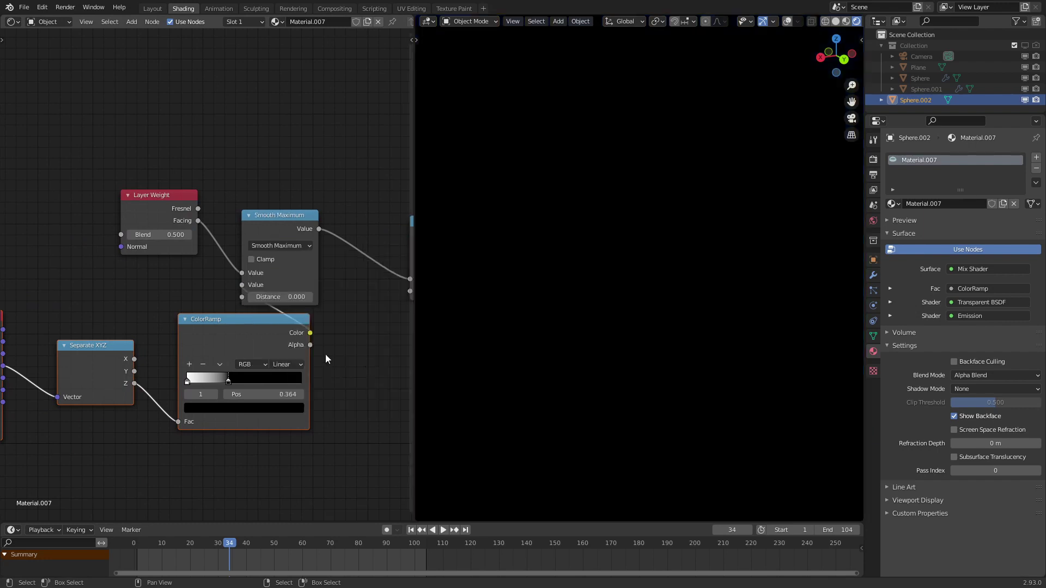
{"action": "left_click", "coordinate": [278, 298]}
{"action": "type", "text": "0.0"}
{"action": "key", "text": "Return"}
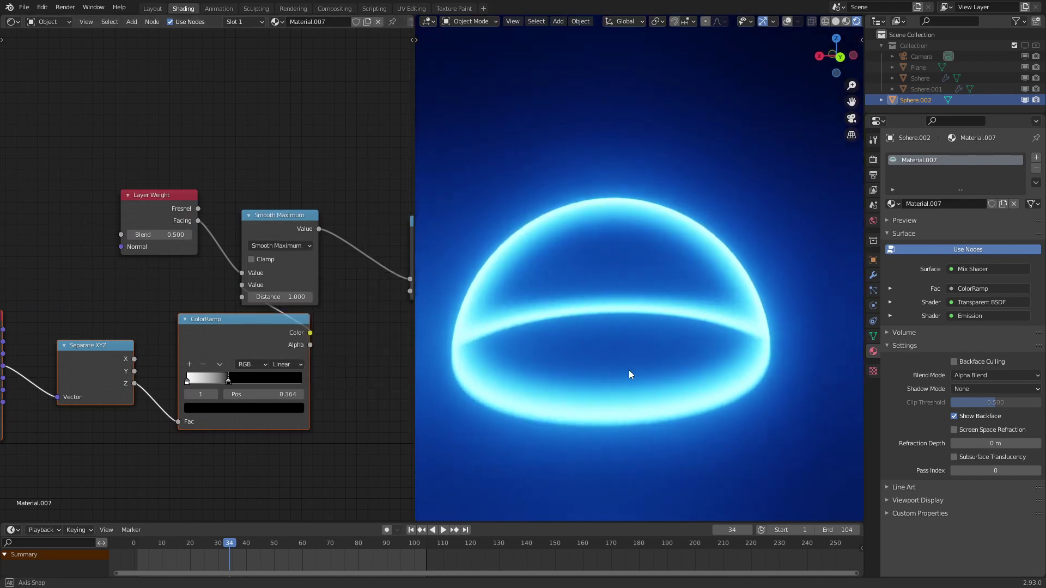
- Try a distance of 2 on the Smooth Maximum node and inspect the blend on the dome
{"action": "mouse_move", "coordinate": [279, 298]}
{"action": "left_mouse_down"}
{"action": "mouse_move", "coordinate": [231, 297]}
{"action": "mouse_move", "coordinate": [375, 297]}
{"action": "mouse_move", "coordinate": [267, 297]}
{"action": "mouse_move", "coordinate": [289, 297]}
{"action": "left_mouse_up"}
{"action": "double_click", "coordinate": [280, 296]}
{"action": "type", "text": "2"}
{"action": "key", "text": "Return"}
{"action": "middle_click_drag", "start_coordinate": [528, 262], "coordinate": [572, 292]}
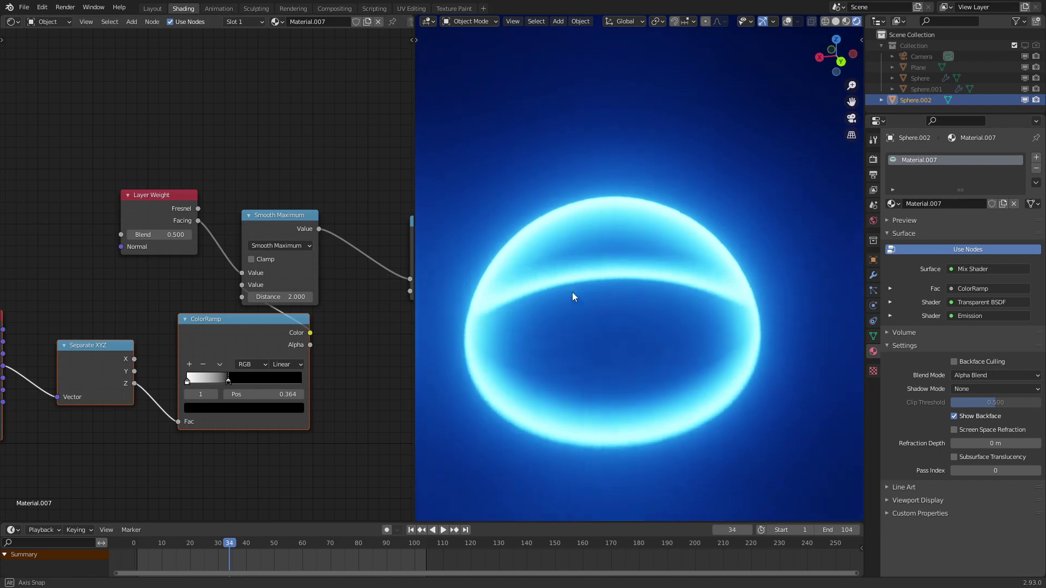
- Set the Smooth Maximum node's distance back to 1
{"action": "double_click", "coordinate": [277, 300]}
{"action": "type", "text": "1"}
{"action": "key", "text": "Return"}
- Try moving the whole dome in Object Mode to see how its base cut behaves
{"action": "scroll", "coordinate": [705, 333], "scroll_direction": "down", "scroll_amount": 6}
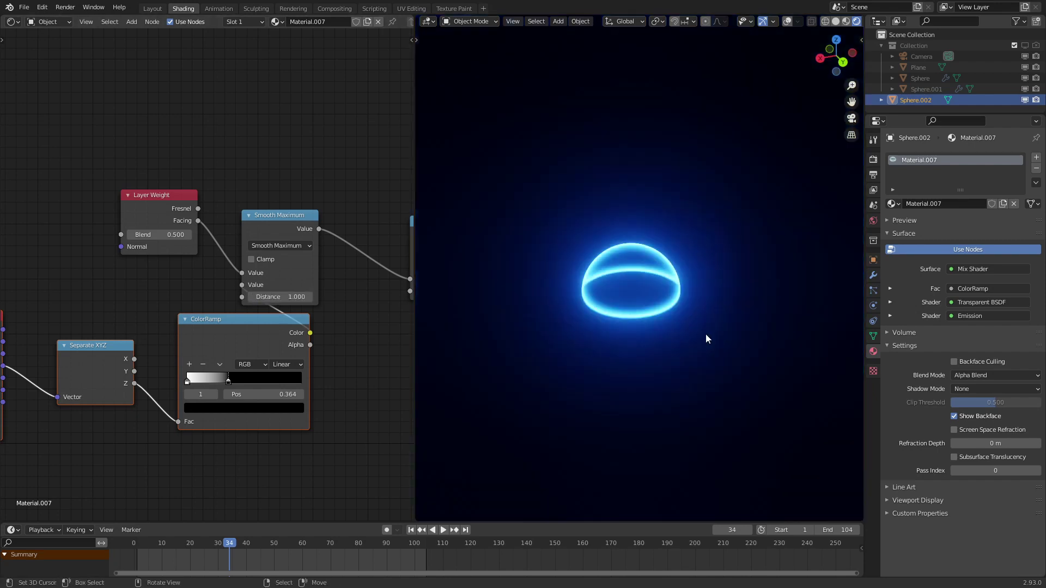
{"action": "scroll", "coordinate": [697, 327], "scroll_direction": "up", "scroll_amount": 5}
{"action": "middle_click_drag", "start_coordinate": [634, 301], "coordinate": [646, 303]}
{"action": "scroll", "coordinate": [652, 286], "scroll_direction": "down", "scroll_amount": 3}
{"action": "key", "text": "g"}
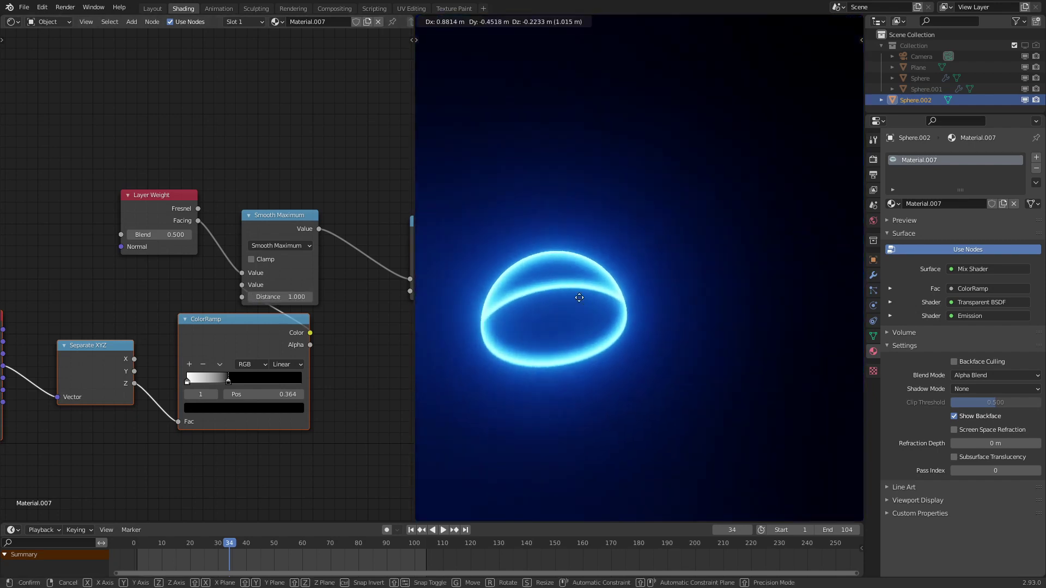
{"action": "right_click", "coordinate": [718, 294]}
- Try moving the sphere's mesh in Edit Mode, freely with overlays shown and along Z without them, to test the base cut
{"action": "key", "text": "Tab"}
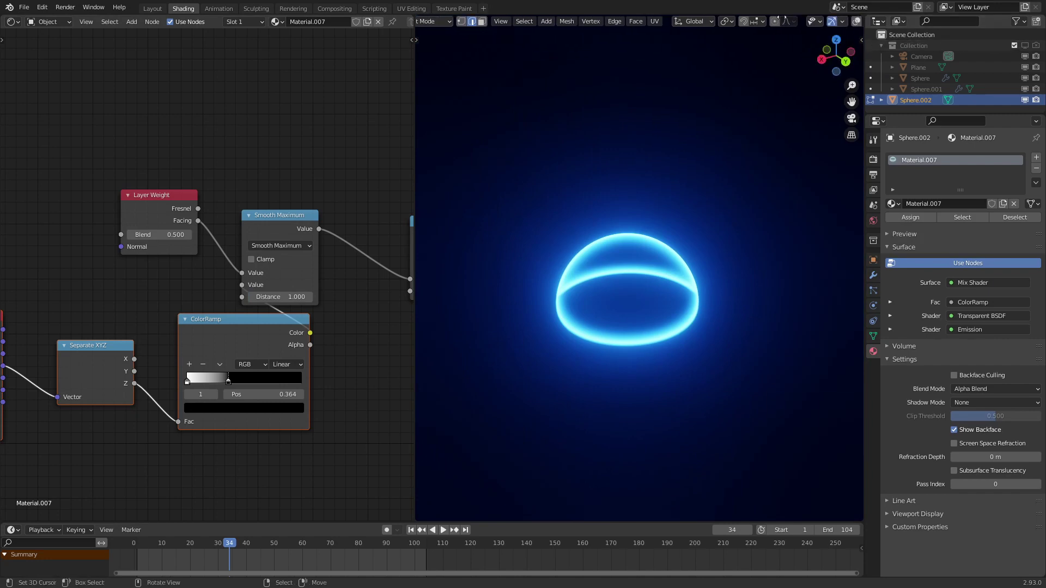
{"action": "left_click", "coordinate": [847, 21]}
{"action": "key", "text": "g"}
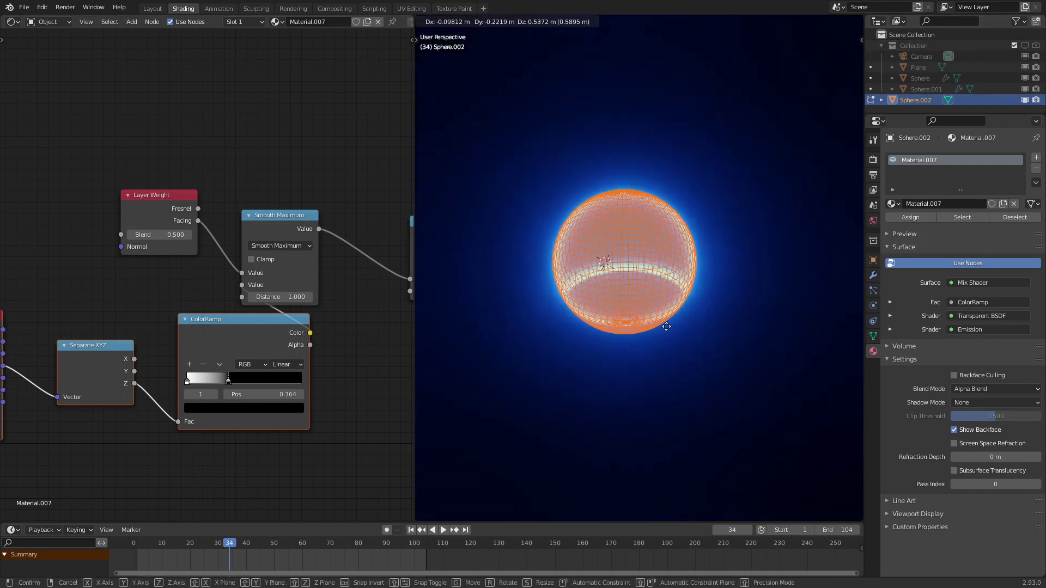
{"action": "right_click", "coordinate": [666, 322]}
{"action": "left_click", "coordinate": [847, 21]}
{"action": "scroll", "coordinate": [654, 305], "scroll_direction": "up", "scroll_amount": 2}
{"action": "key", "text": "g"}
{"action": "key", "text": "z"}
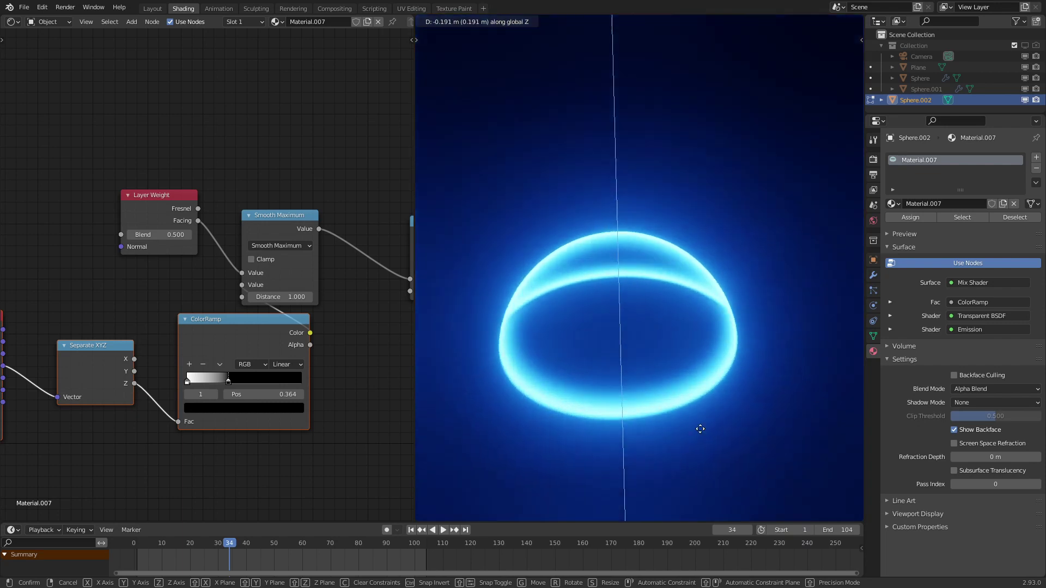
{"action": "right_click", "coordinate": [711, 471]}
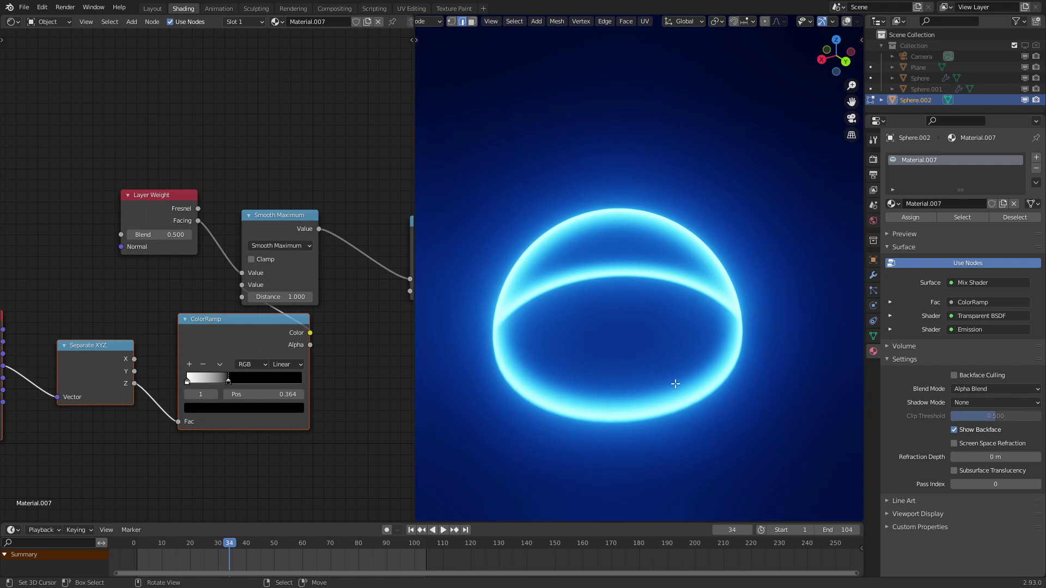
{"action": "key", "text": "Tab"}
- Add a Noise Texture node in the empty area below the Separate XYZ and ColorRamp nodes
{"action": "scroll", "coordinate": [185, 321], "scroll_direction": "down", "scroll_amount": 3}
{"action": "middle_click_drag", "start_coordinate": [155, 369], "coordinate": [174, 241]}
{"action": "scroll", "coordinate": [234, 331], "scroll_direction": "up", "scroll_amount": 1}
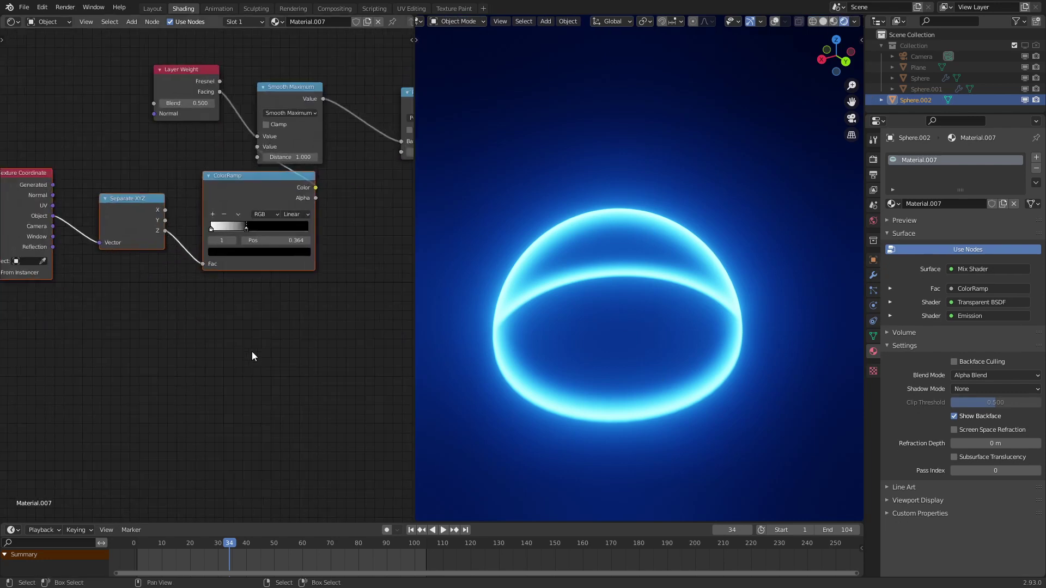
{"action": "scroll", "coordinate": [207, 261], "scroll_direction": "up", "scroll_amount": 1}
{"action": "key", "text": "shift+a"}
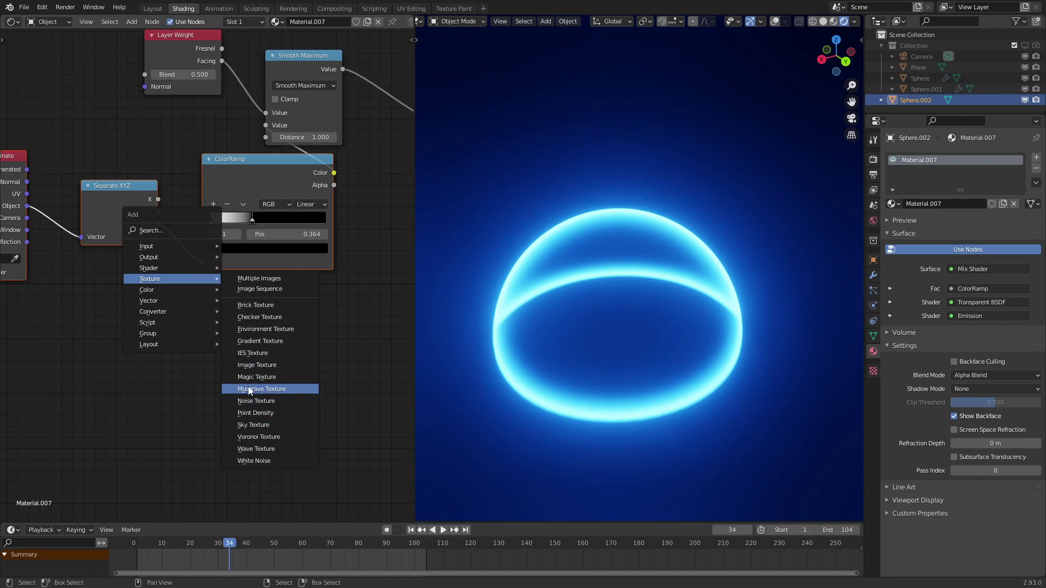
{"action": "left_click", "coordinate": [280, 400]}
{"action": "left_click", "coordinate": [199, 368]}
- Attach Mapping and Texture Coordinate nodes to the Noise Texture, using the Object output as the coordinates
{"action": "middle_click_drag", "start_coordinate": [223, 383], "coordinate": [303, 350]}
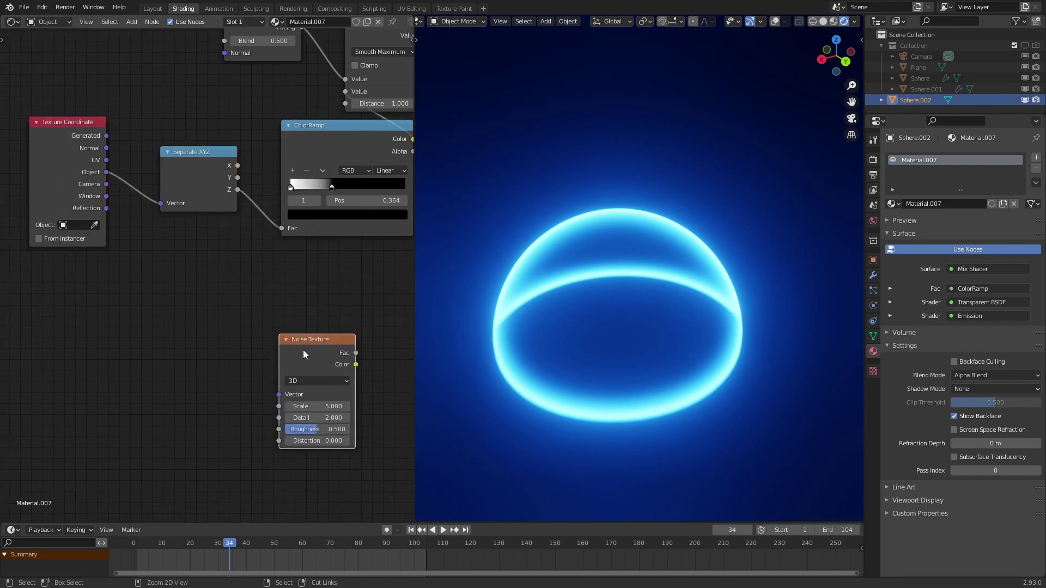
{"action": "key", "text": "ctrl+t"}
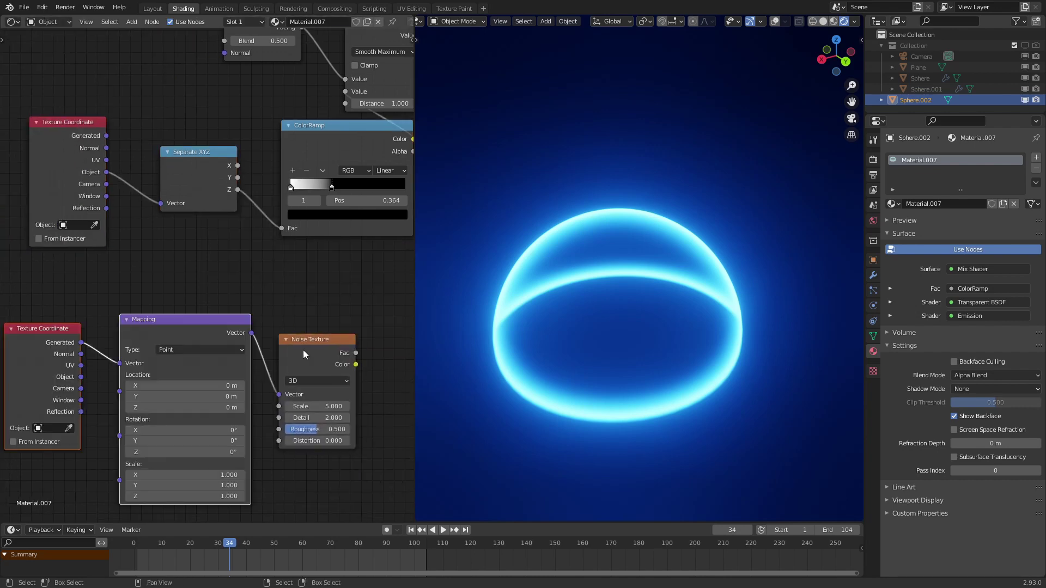
{"action": "middle_click_drag", "start_coordinate": [180, 334], "coordinate": [216, 291]}
{"action": "left_click", "coordinate": [222, 282]}
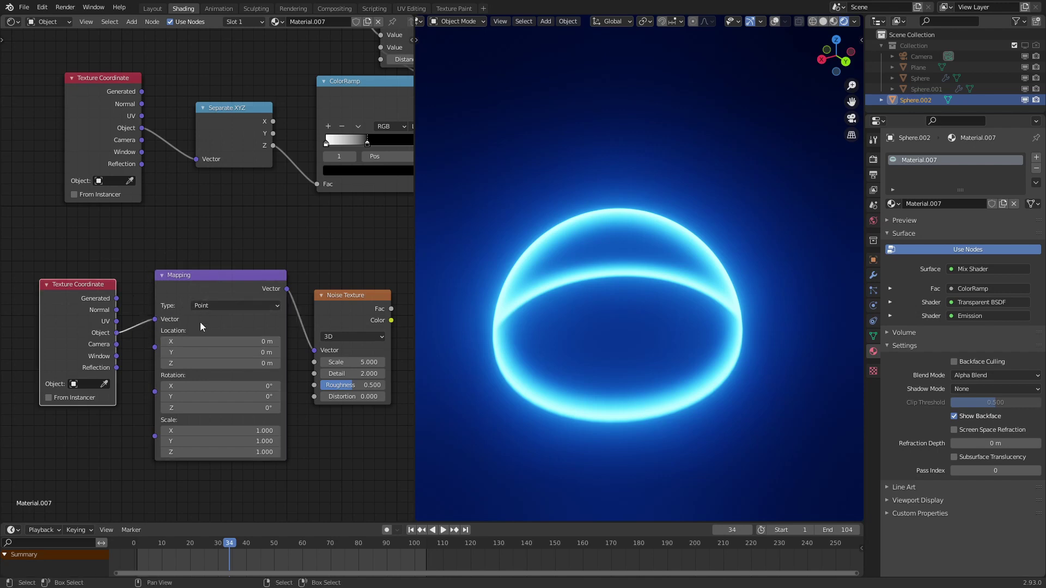
- Insert a Math node set to Add between the Smooth Maximum and Power nodes
{"action": "middle_click_drag", "start_coordinate": [357, 274], "coordinate": [137, 335]}
{"action": "scroll", "coordinate": [164, 278], "scroll_direction": "down", "scroll_amount": 2}
{"action": "middle_click_drag", "start_coordinate": [290, 174], "coordinate": [266, 250]}
{"action": "scroll", "coordinate": [266, 250], "scroll_direction": "up", "scroll_amount": 3}
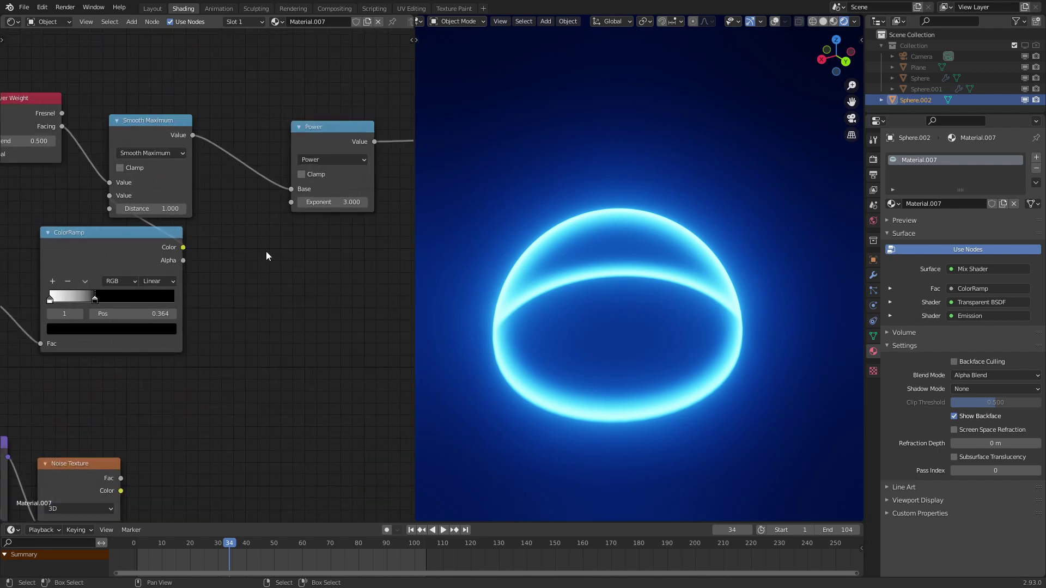
{"action": "key", "text": "q"}
{"action": "left_click", "coordinate": [245, 262]}
{"action": "left_click", "coordinate": [273, 146]}
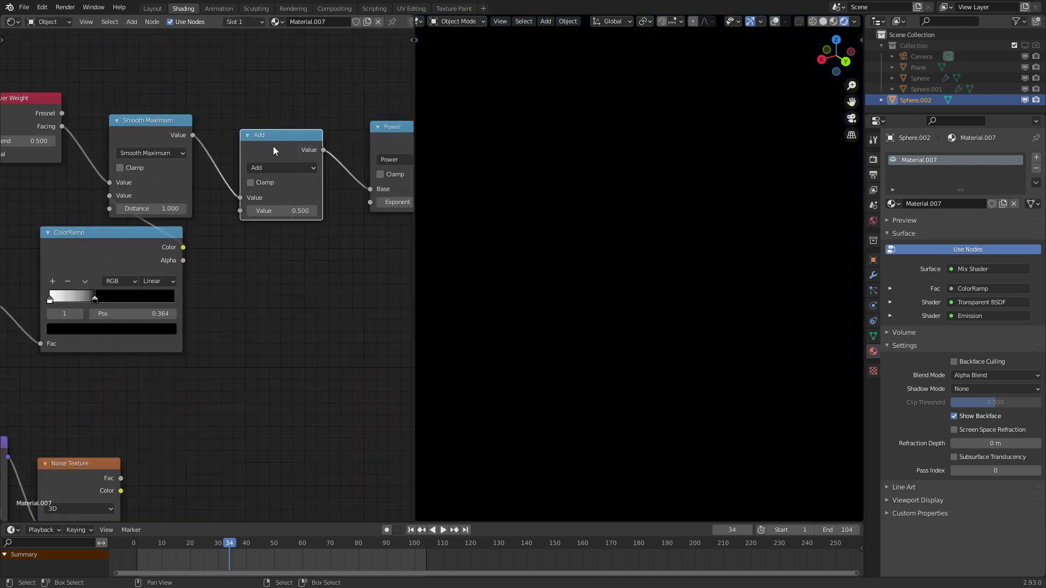
- Duplicate the Add node beside the Noise Texture as Multiply, feed the noise Fac into it, and set its second value to 0.2
{"action": "middle_click_drag", "start_coordinate": [267, 175], "coordinate": [292, 79]}
{"action": "key", "text": "shift+d"}
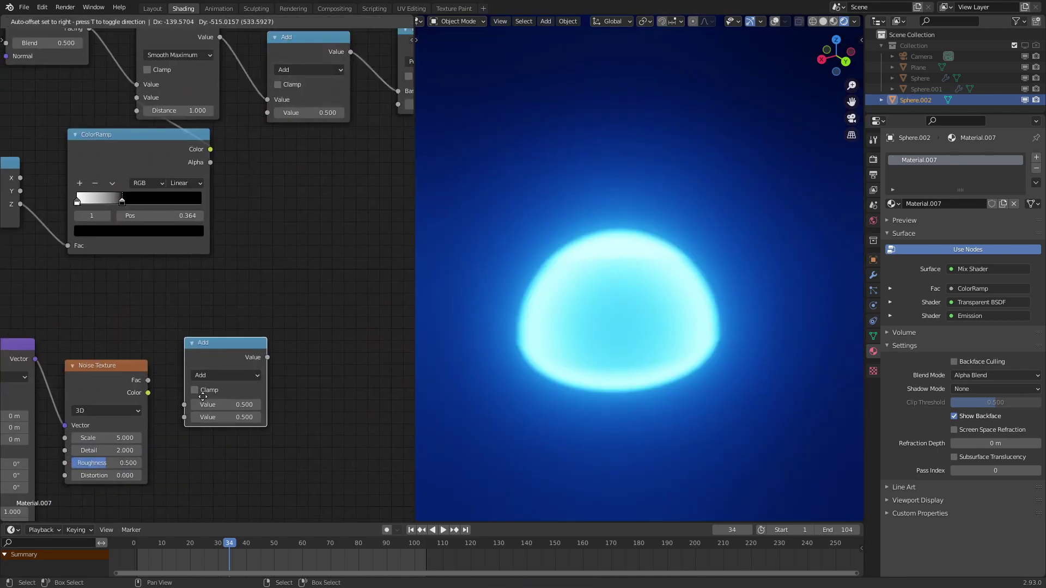
{"action": "left_click", "coordinate": [208, 377]}
{"action": "left_click", "coordinate": [207, 434]}
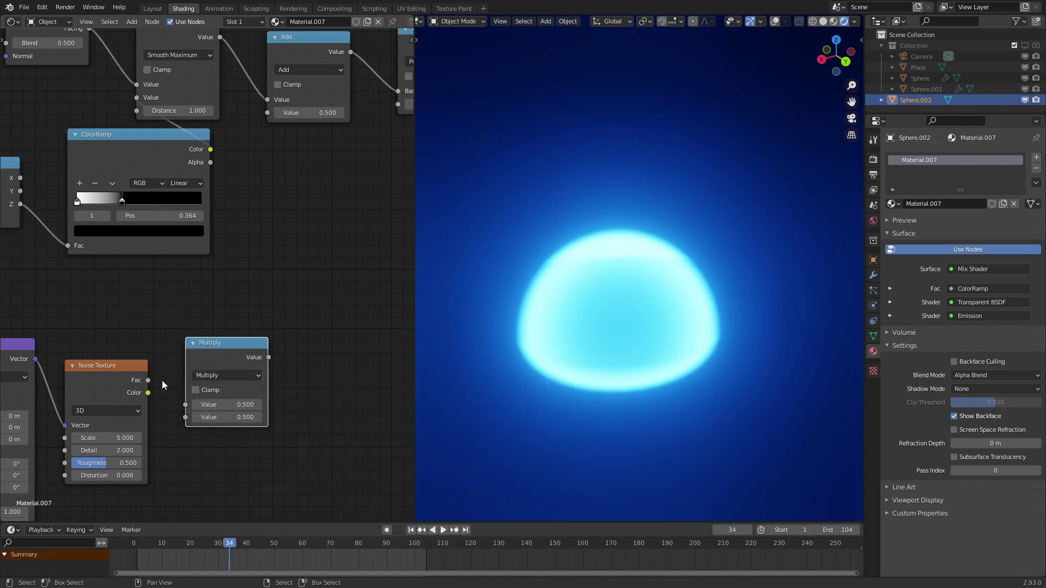
{"action": "left_click_drag", "start_coordinate": [192, 402], "coordinate": [192, 403]}
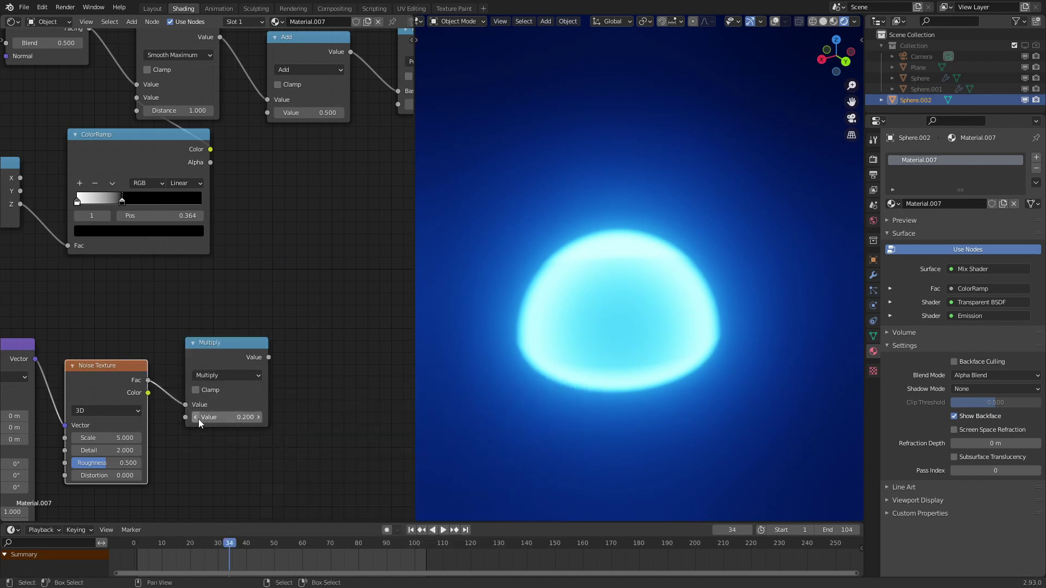
{"action": "left_click", "coordinate": [196, 417]}
- Connect the Multiply node's output to the Add node's second value and inspect the distorted glow on the dome
{"action": "left_click_drag", "start_coordinate": [268, 357], "coordinate": [274, 155]}
{"action": "left_click_drag", "start_coordinate": [271, 113], "coordinate": [272, 116]}
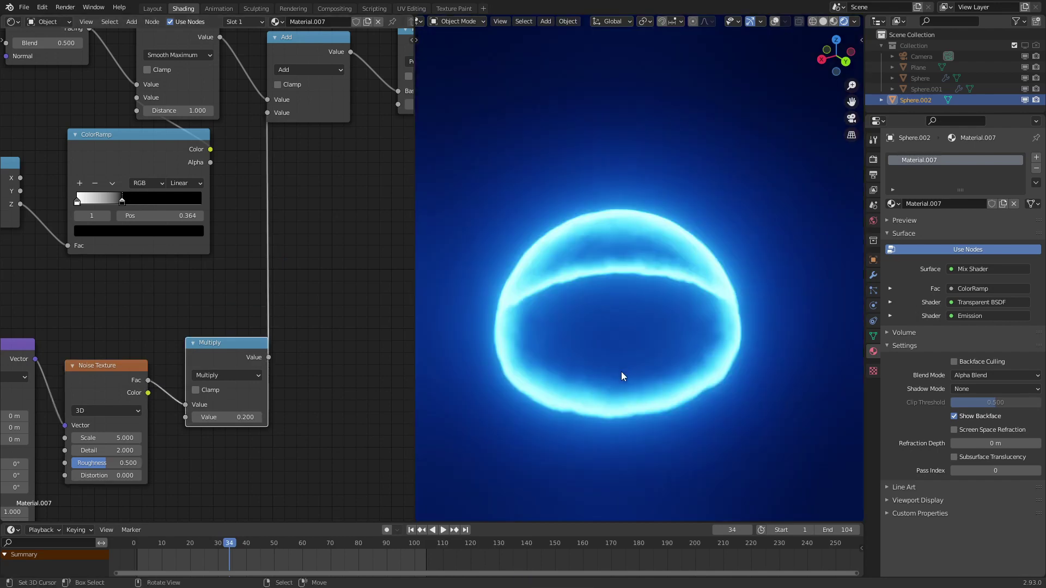
{"action": "scroll", "coordinate": [621, 356], "scroll_direction": "up", "scroll_amount": 2}
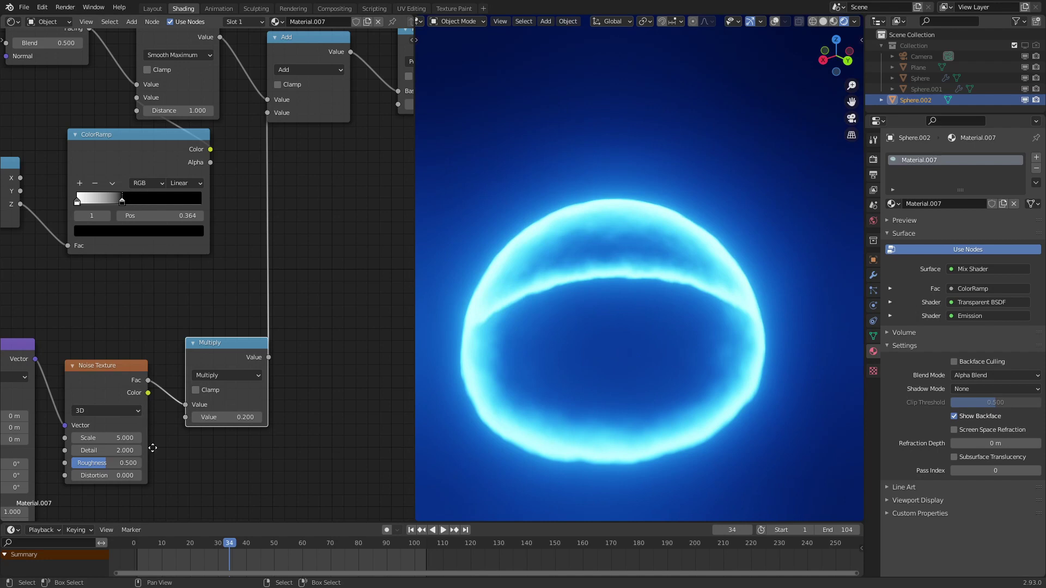
- Set the Noise Texture's scale to 3 and its detail to 1
{"action": "middle_click_drag", "start_coordinate": [153, 448], "coordinate": [281, 460]}
{"action": "scroll", "coordinate": [279, 456], "scroll_direction": "up", "scroll_amount": 3}
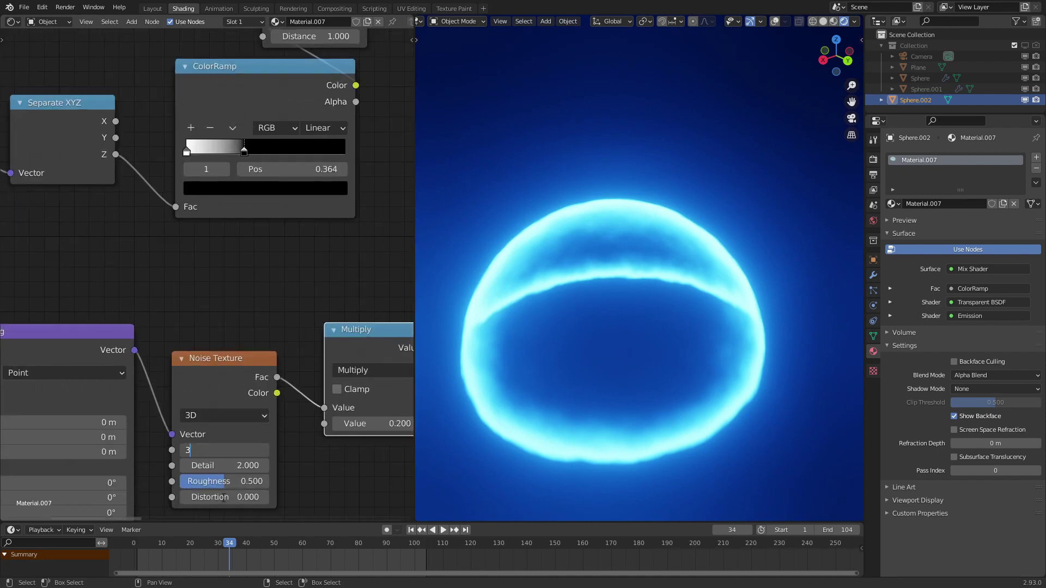
{"action": "key", "text": "Return"}
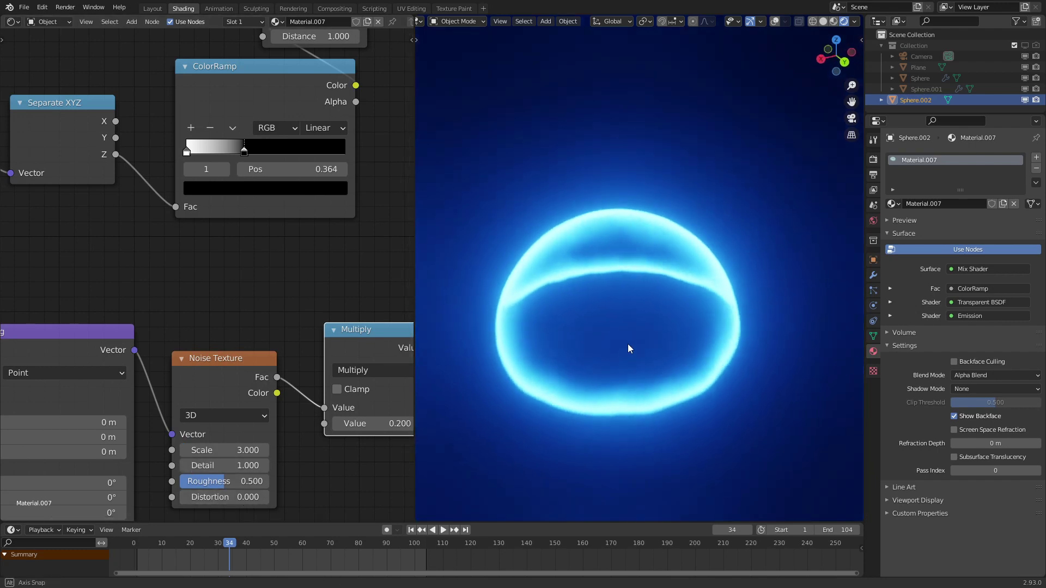
- Drive the Mapping node's Z rotation with a #frame expression divided by a number, and play the animation
{"action": "middle_click_drag", "start_coordinate": [72, 444], "coordinate": [198, 322]}
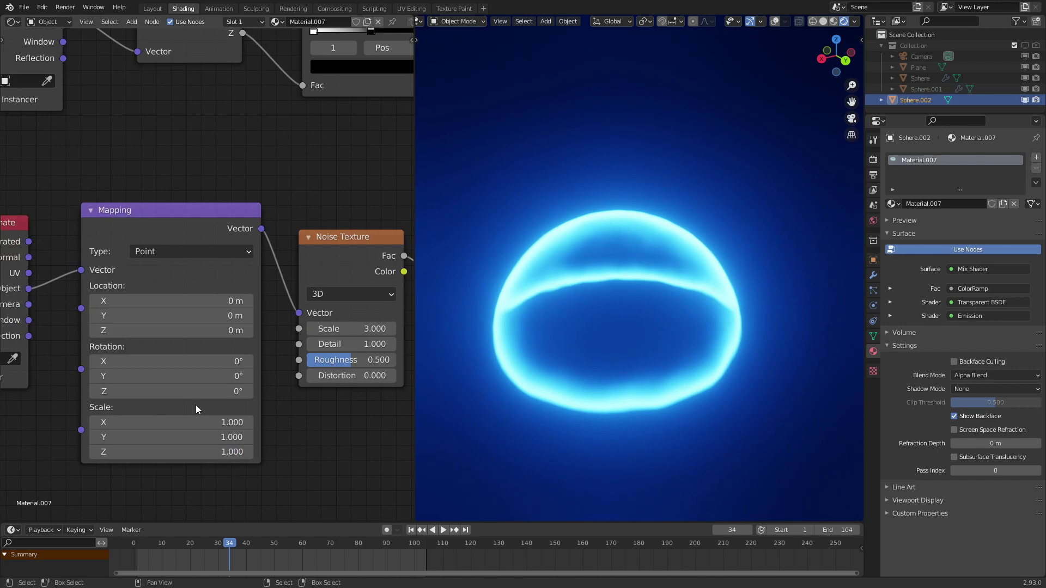
{"action": "left_click_drag", "start_coordinate": [185, 393], "coordinate": [229, 393]}
{"action": "right_click", "coordinate": [183, 393]}
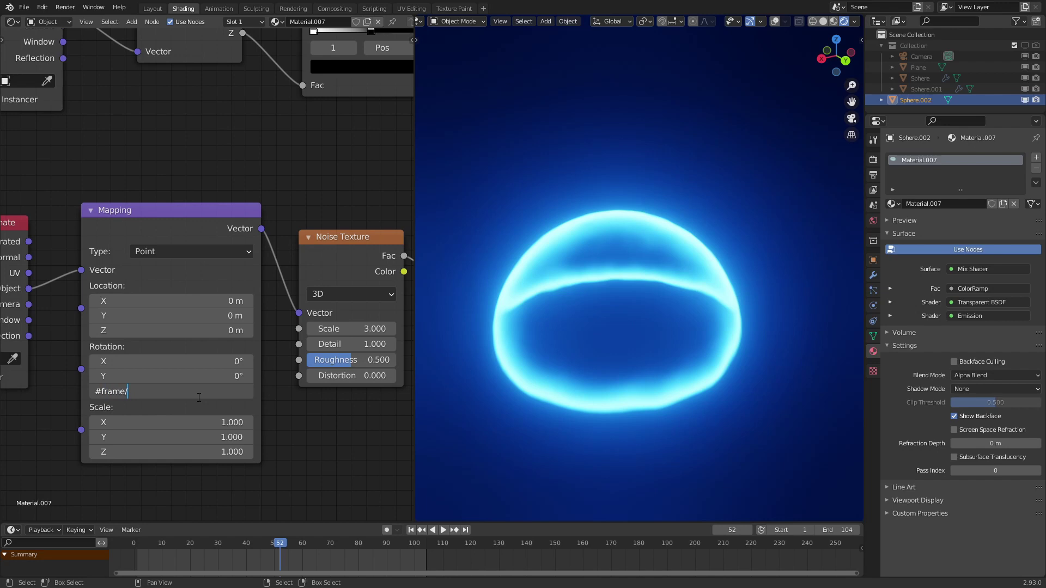
{"action": "key", "text": "Return"}
{"action": "key", "text": "space"}
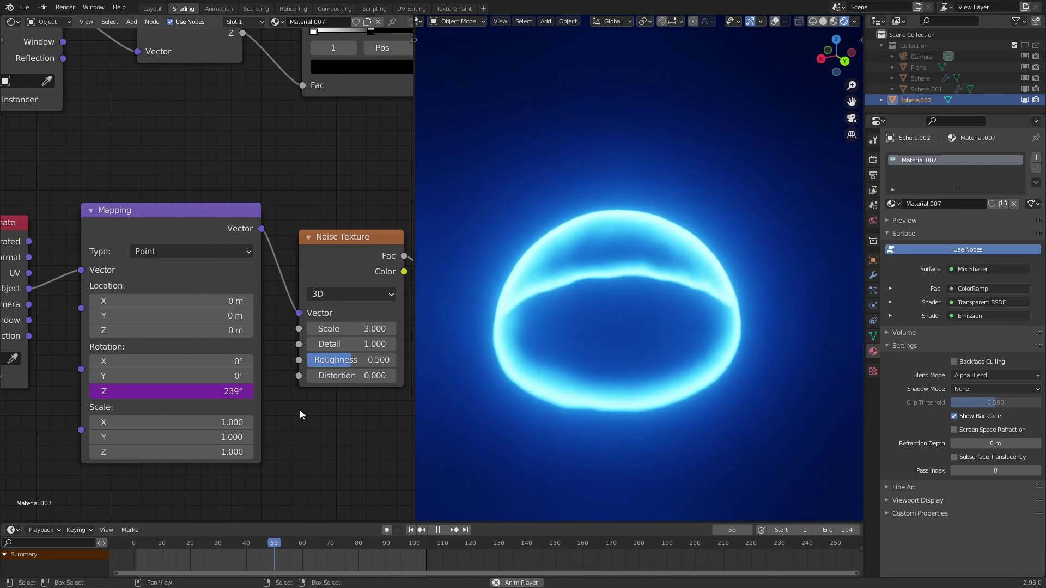
- Set the Mapping node's Z scale to 4 while the animation plays
{"action": "left_click", "coordinate": [209, 450]}
{"action": "type", "text": "4"}
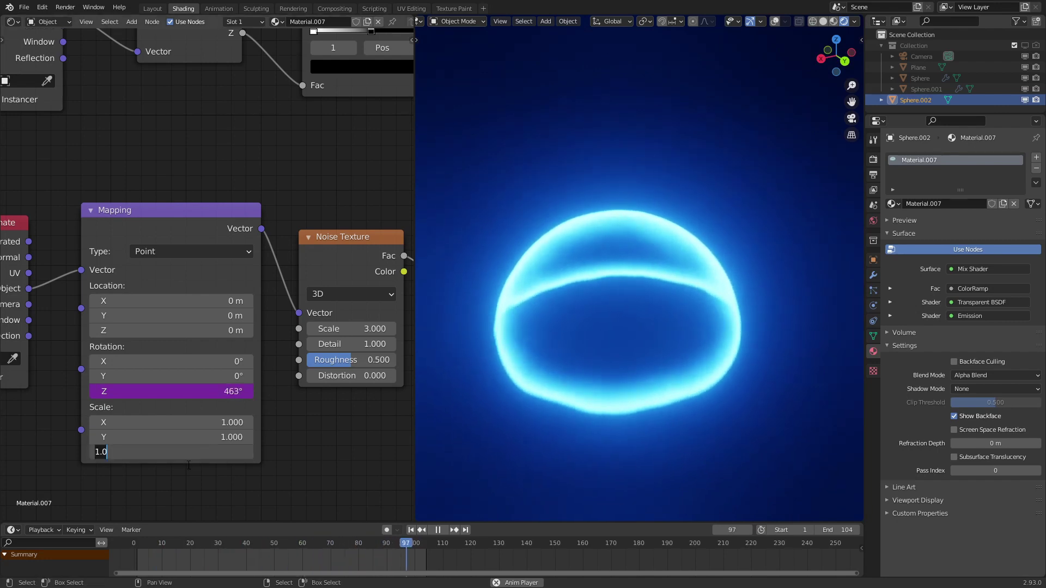
{"action": "key", "text": "Return"}
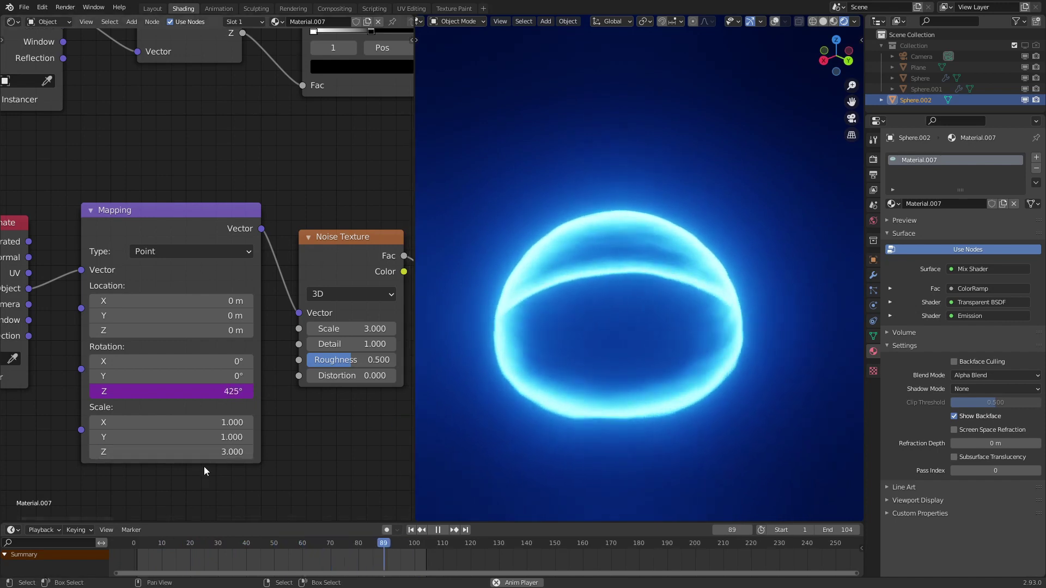
- Set the Noise Texture's scale to 2 and its detail to 1
{"action": "left_click_drag", "start_coordinate": [354, 346], "coordinate": [316, 346]}
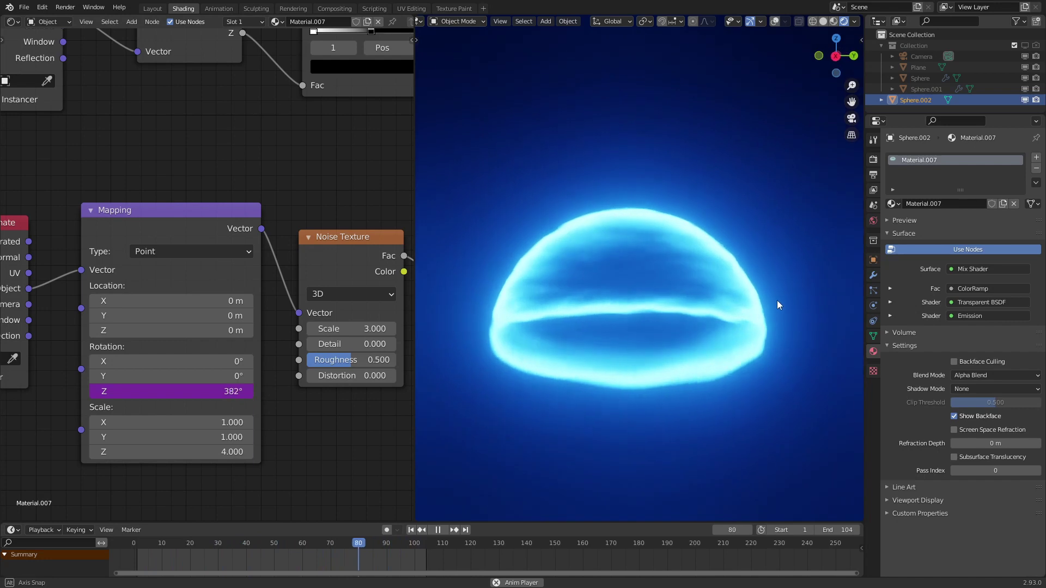
{"action": "double_click", "coordinate": [351, 329]}
{"action": "type", "text": "2"}
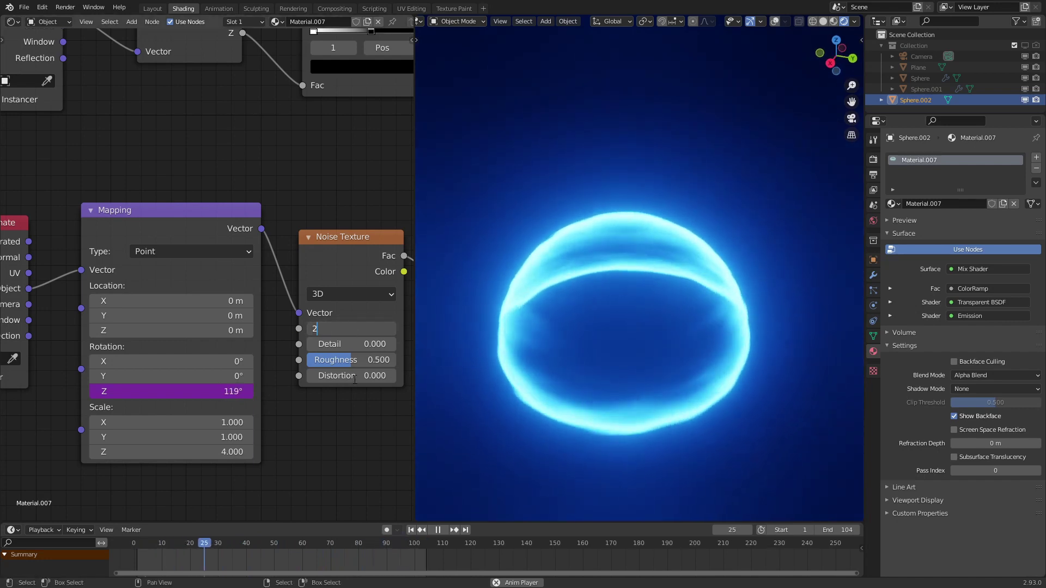
{"action": "key", "text": "Return"}
{"action": "left_click_drag", "start_coordinate": [362, 344], "coordinate": [381, 344], "text": "ctrl"}
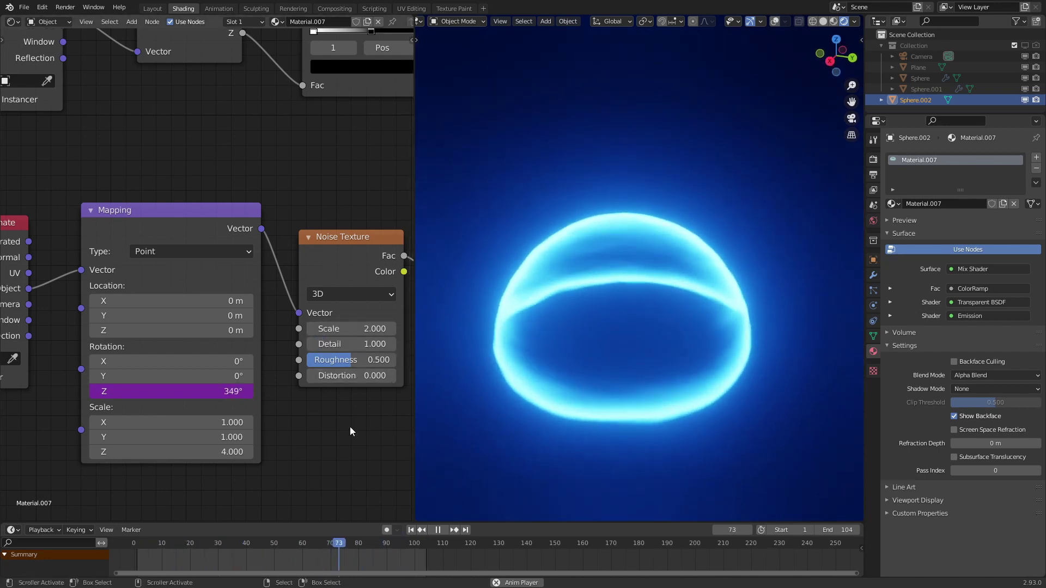
- Try a value of 1.4 on the Multiply node after the Noise Texture and inspect the distorted shield from several angles
{"action": "middle_click_drag", "start_coordinate": [606, 364], "coordinate": [593, 374]}
{"action": "scroll", "coordinate": [206, 214], "scroll_direction": "down", "scroll_amount": 2}
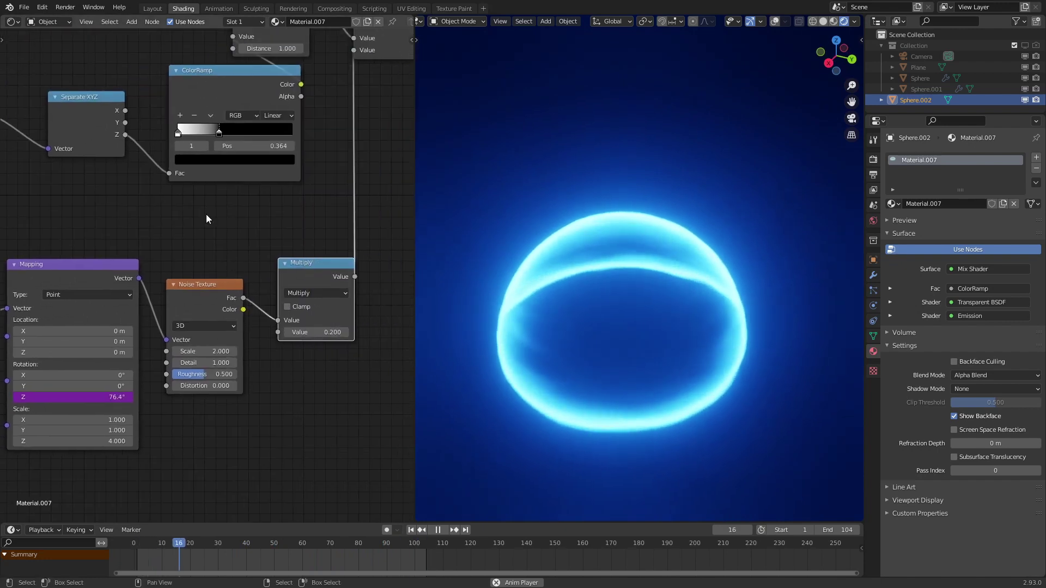
{"action": "left_click_drag", "start_coordinate": [316, 332], "coordinate": [377, 333]}
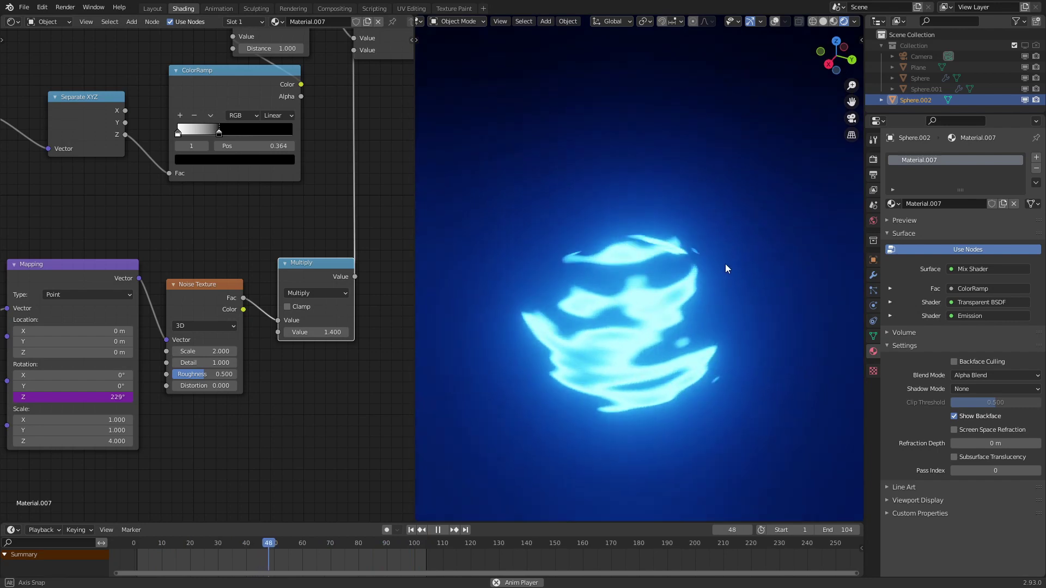
{"action": "mouse_move", "coordinate": [725, 264]}
{"action": "middle_mouse_down"}
{"action": "mouse_move", "coordinate": [689, 368]}
{"action": "mouse_move", "coordinate": [703, 251]}
{"action": "mouse_move", "coordinate": [694, 242]}
{"action": "middle_mouse_up"}
{"action": "key", "text": "z"}
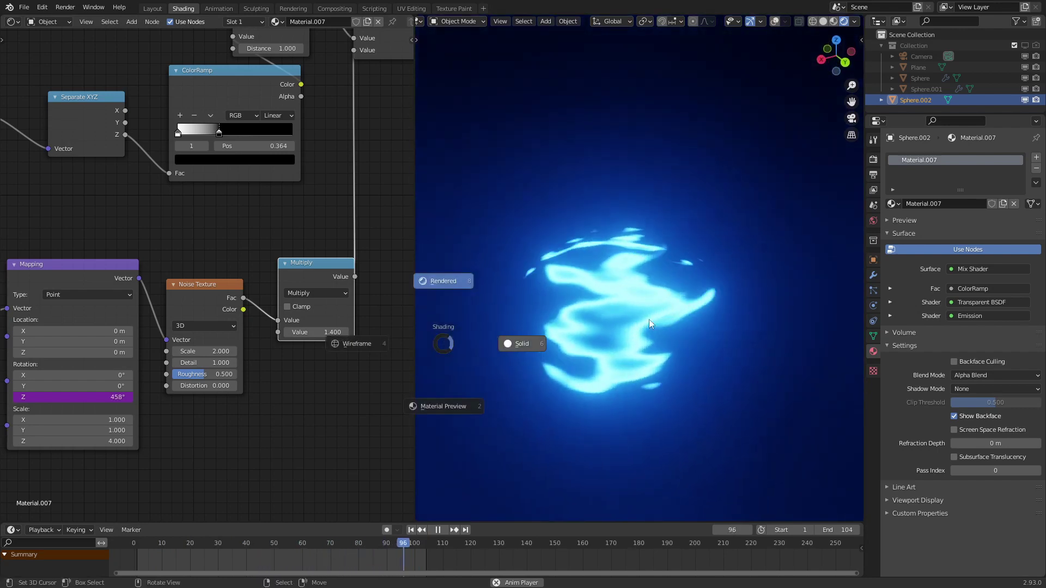
{"action": "mouse_move", "coordinate": [702, 334]}
{"action": "middle_mouse_down"}
{"action": "mouse_move", "coordinate": [737, 290]}
{"action": "mouse_move", "coordinate": [686, 335]}
{"action": "middle_mouse_up"}
{"action": "key", "text": "z"}
{"action": "left_click", "coordinate": [673, 162]}
{"action": "middle_click_drag", "start_coordinate": [603, 269], "coordinate": [530, 293]}
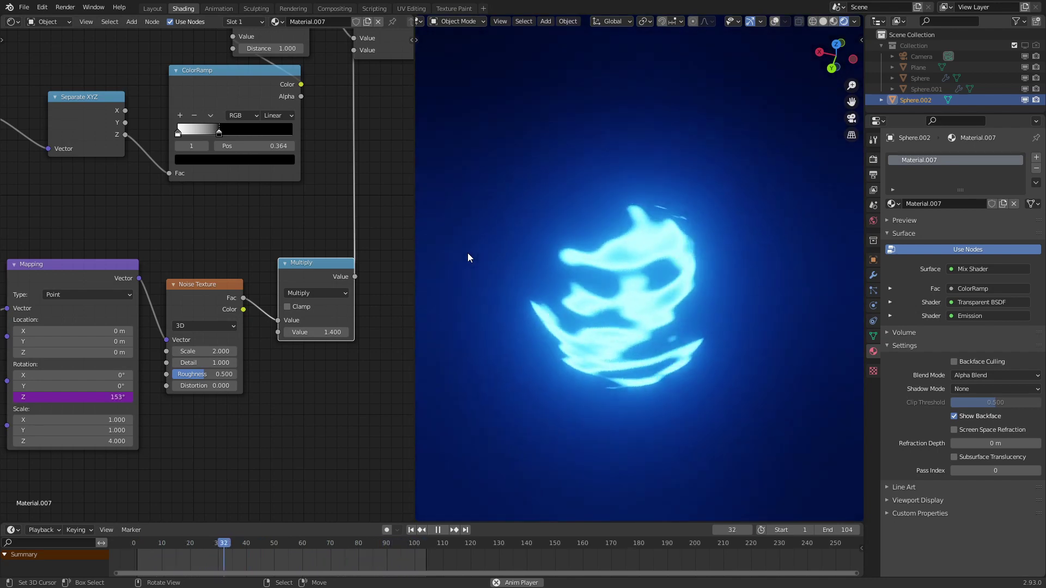
- Set the Multiply node's value back to 0.2
{"action": "left_click", "coordinate": [323, 331]}
{"action": "type", "text": "0.2"}
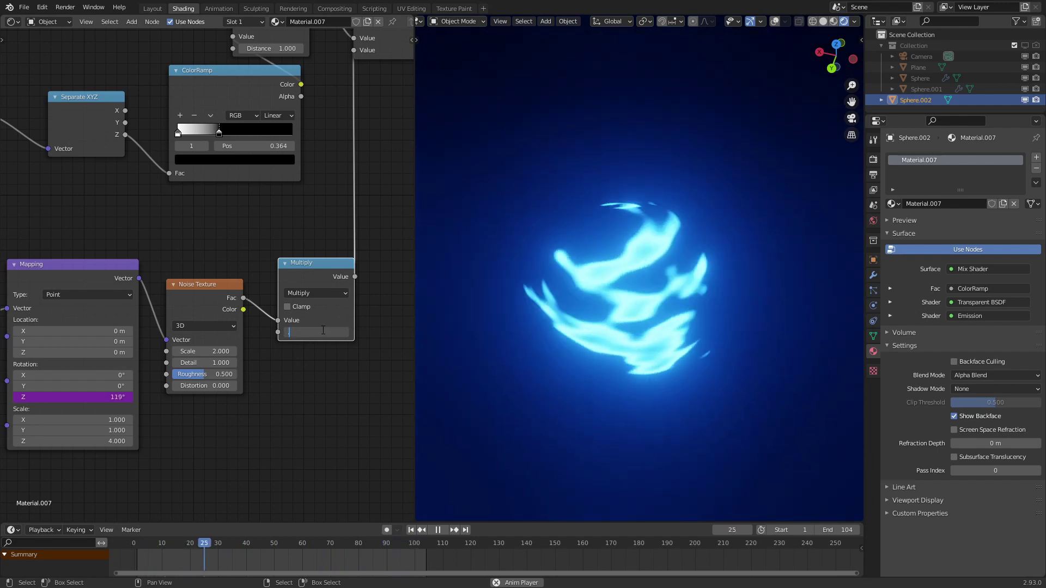
{"action": "key", "text": "Return"}
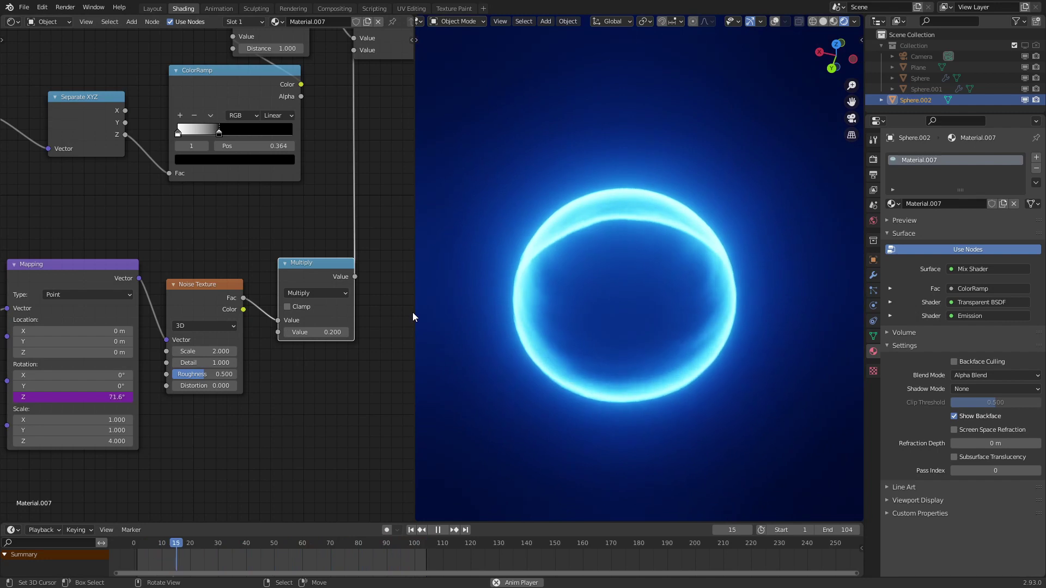
- Move the noise group's Texture Coordinate, Mapping, Noise Texture and Multiply nodes up together, close beneath the Separate XYZ and ColorRamp nodes
{"action": "scroll", "coordinate": [332, 316], "scroll_direction": "down", "scroll_amount": 2}
{"action": "key", "text": "c"}
{"action": "left_click_drag", "start_coordinate": [302, 326], "coordinate": [90, 365]}
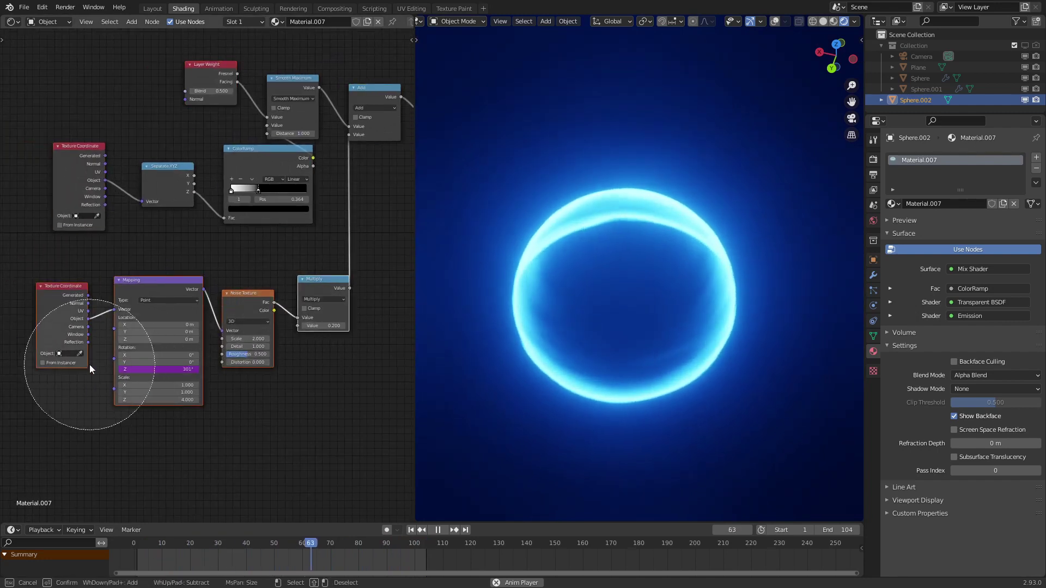
{"action": "right_click", "coordinate": [90, 364]}
{"action": "key", "text": "g"}
{"action": "left_click", "coordinate": [202, 328]}
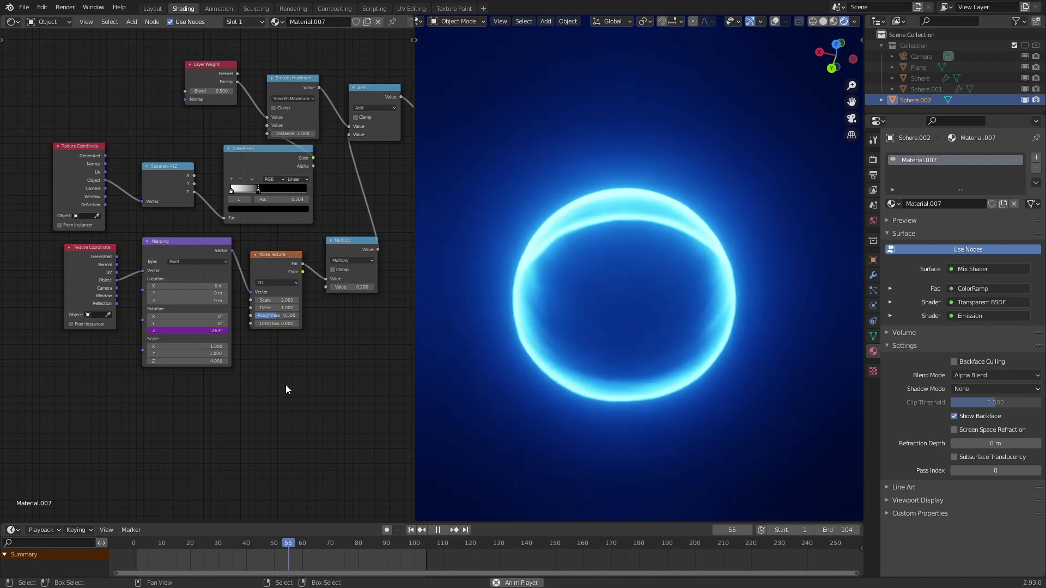
- Nudge the Noise Texture node up level with the Mapping and Multiply nodes, and review the complete shield node tree
{"action": "middle_click_drag", "start_coordinate": [649, 373], "coordinate": [635, 329]}
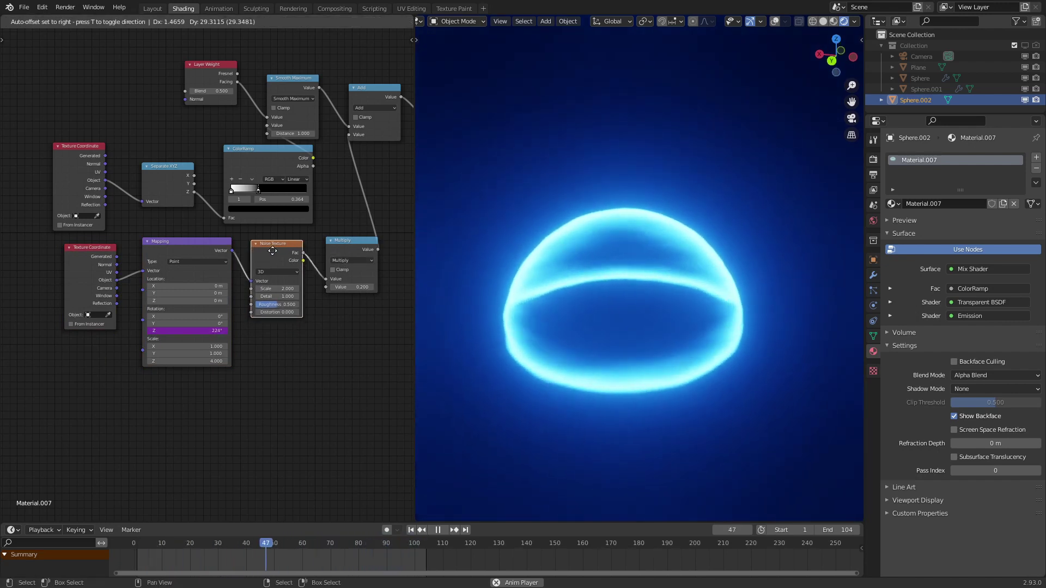
{"action": "middle_click_drag", "start_coordinate": [282, 246], "coordinate": [241, 325]}
{"action": "scroll", "coordinate": [242, 326], "scroll_direction": "down", "scroll_amount": 5}
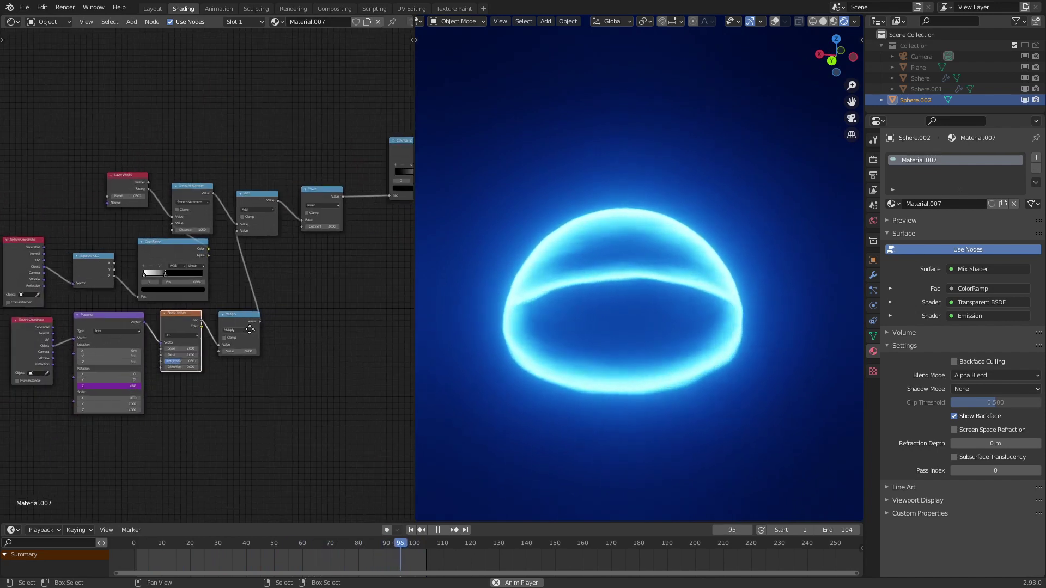
{"action": "scroll", "coordinate": [207, 321], "scroll_direction": "down", "scroll_amount": 2}
{"action": "middle_click_drag", "start_coordinate": [222, 323], "coordinate": [198, 328]}
{"action": "scroll", "coordinate": [215, 329], "scroll_direction": "up", "scroll_amount": 1}
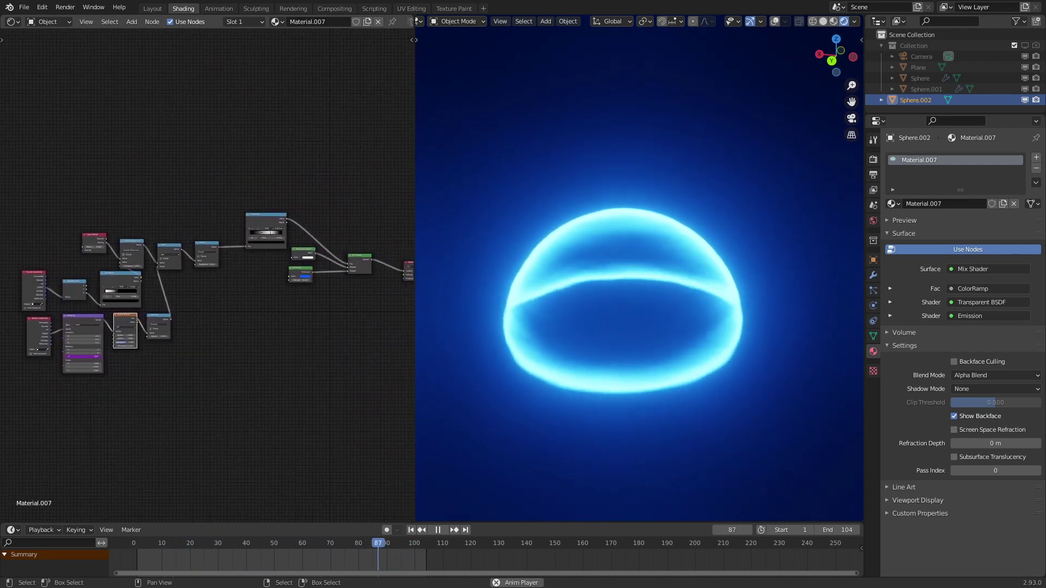